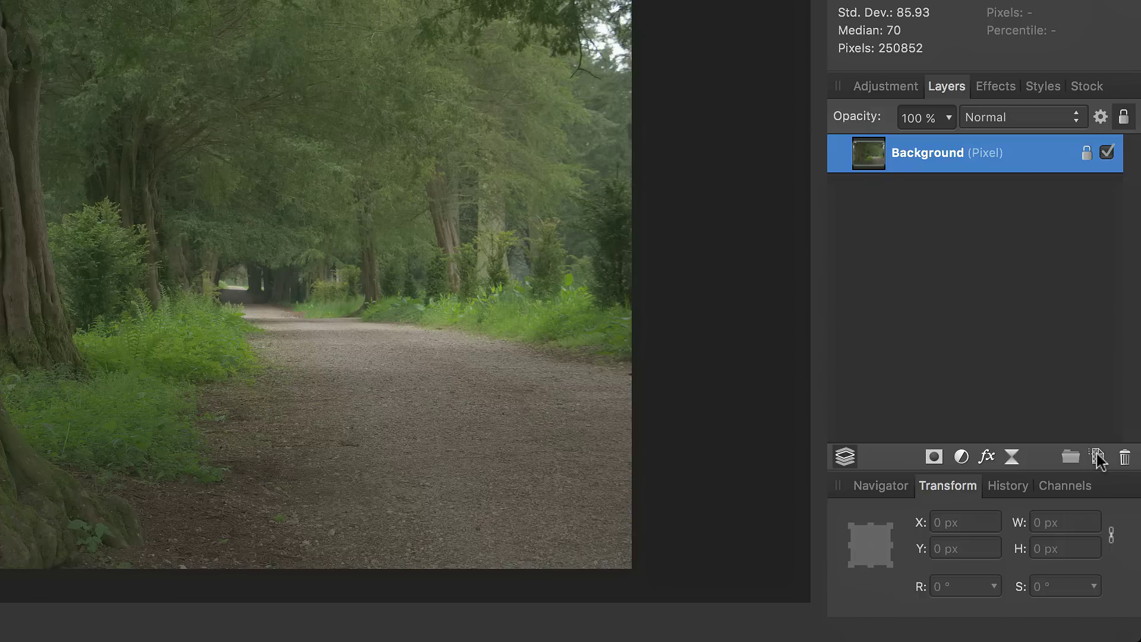
Add a new pixel layer and fill it with a white-to-grey linear gradient from the top edge down
left_click(1112, 518)
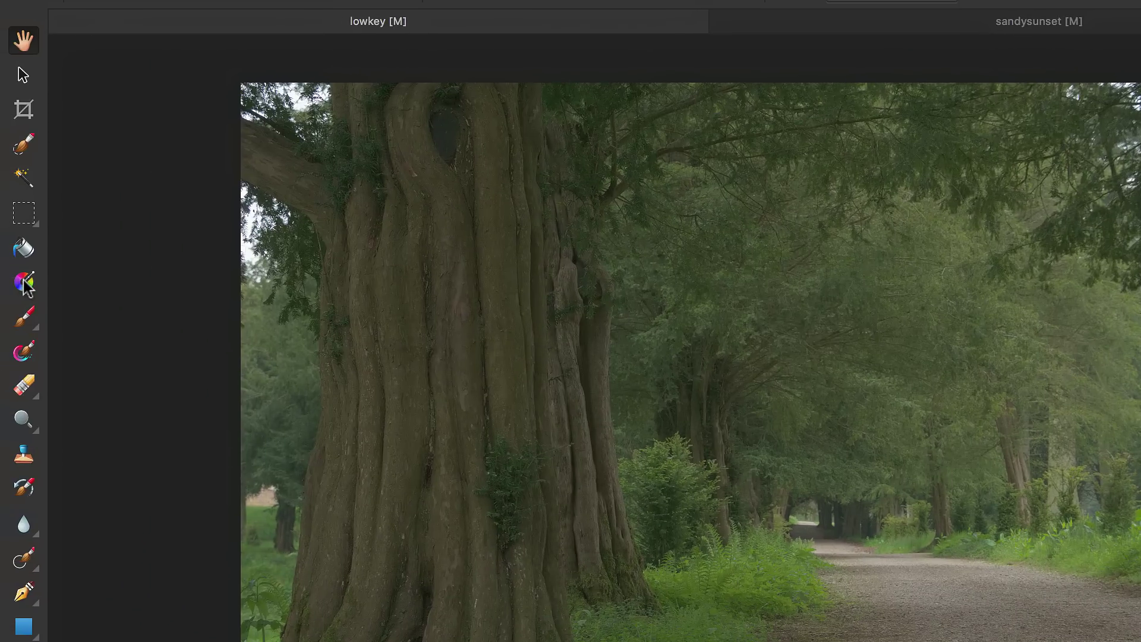
left_click(24, 284)
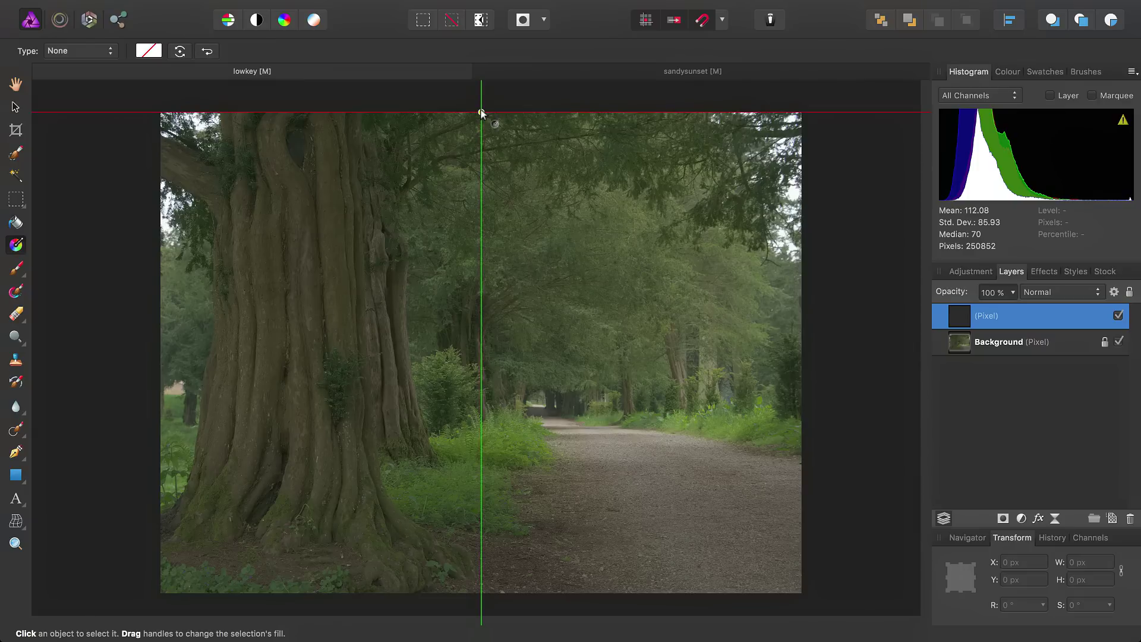
left_click_drag(481, 112, 515, 590)
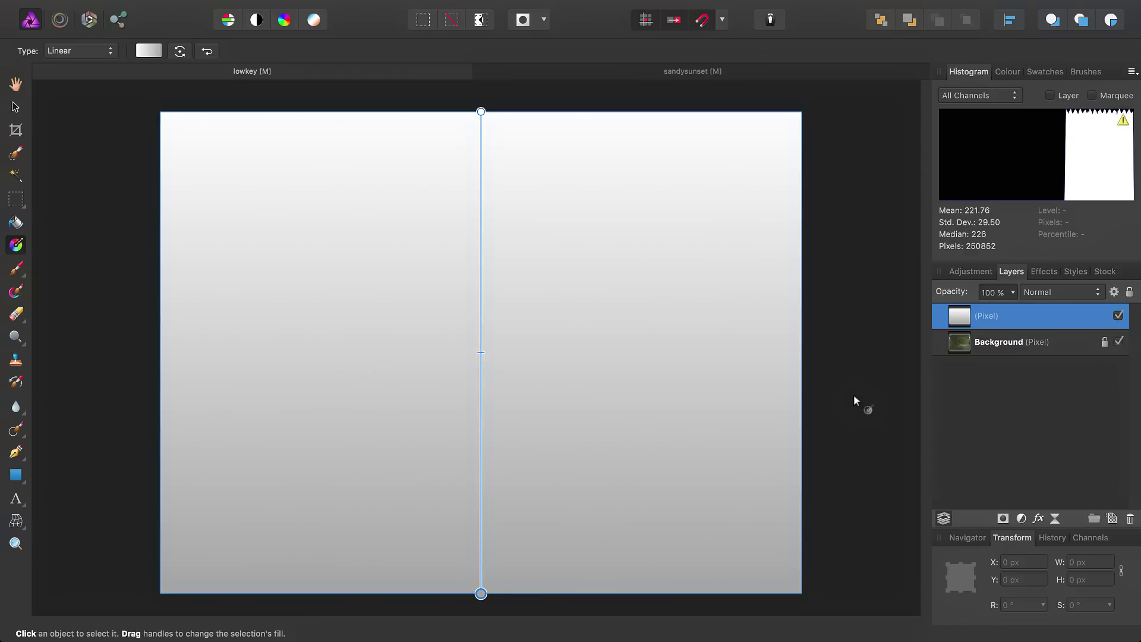
Set the gradient layer's blend mode to Hard Light so the forest path sits in fog
left_click(1059, 292)
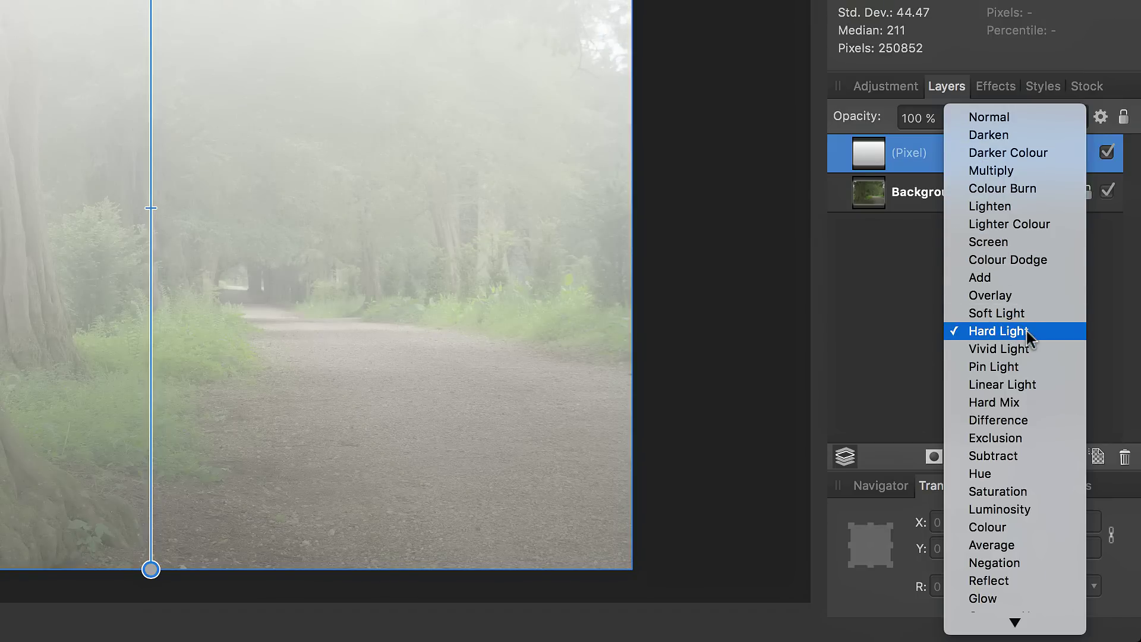
left_click(1027, 331)
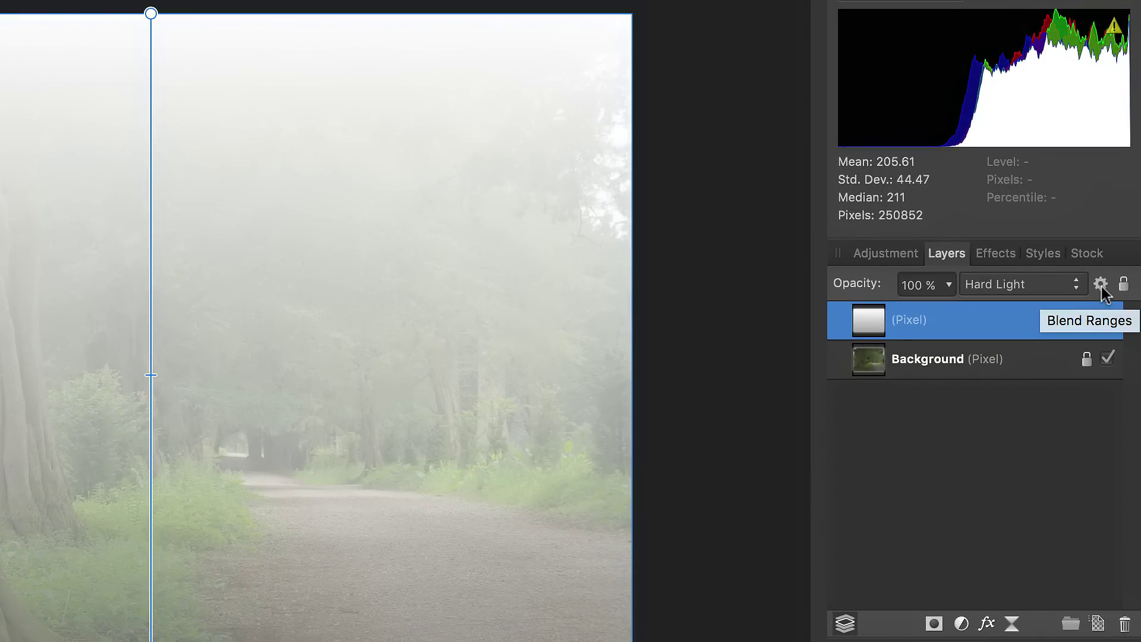
In the gradient layer's Blend Ranges, lower the Source Layer Ranges top-left node so darker tones fade from 0%
left_click(1101, 284)
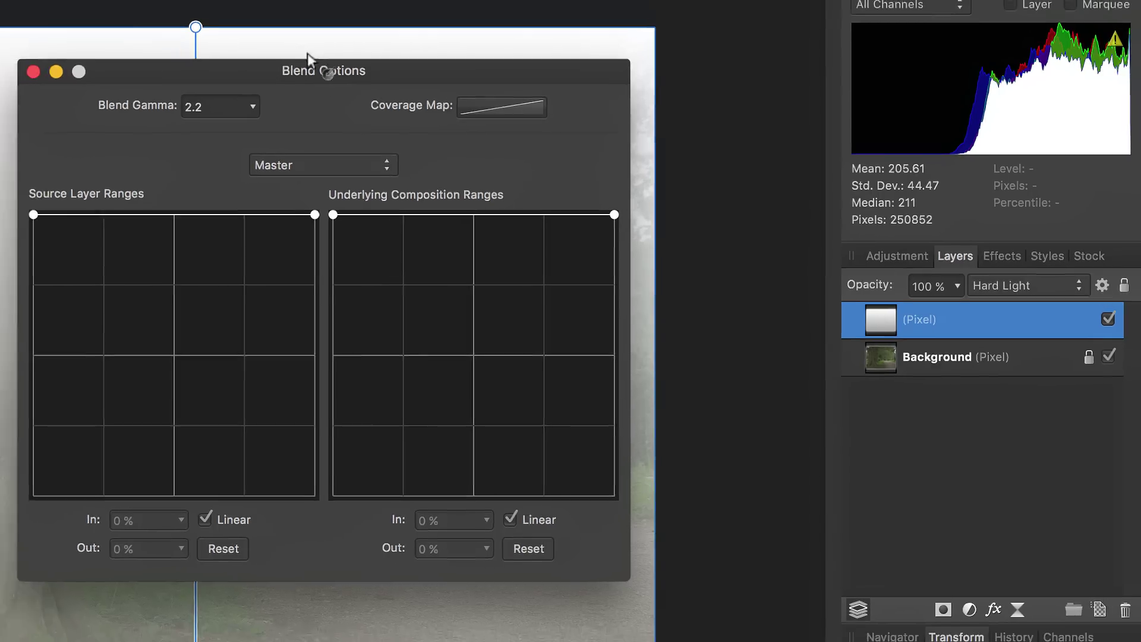
left_click_drag(308, 53, 737, 55)
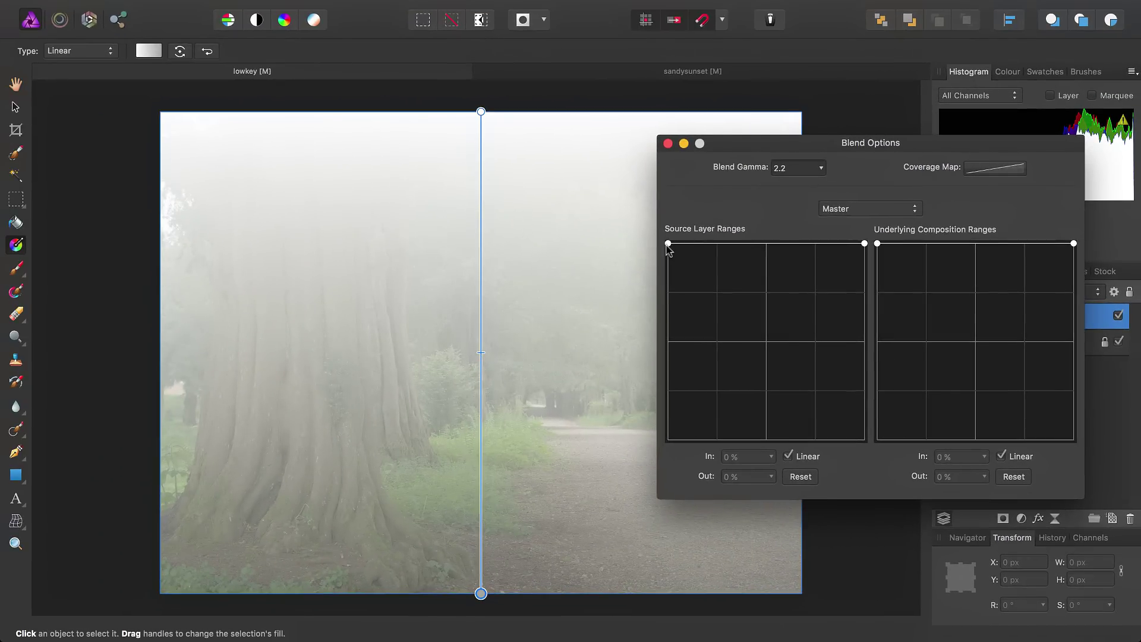
left_click_drag(668, 245, 668, 440)
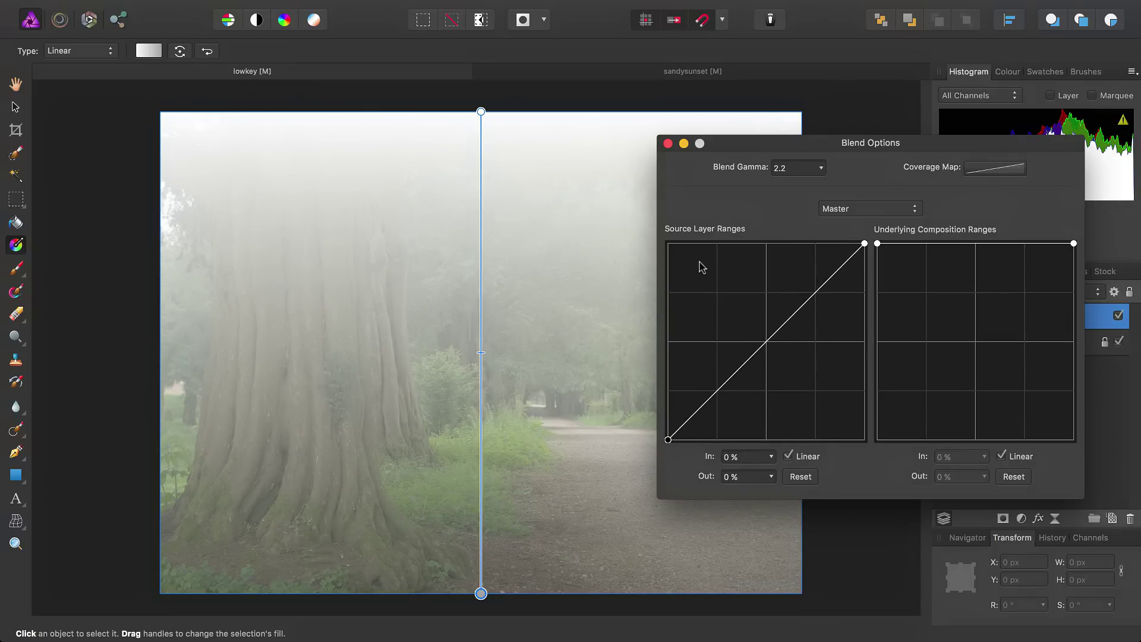
left_click(668, 144)
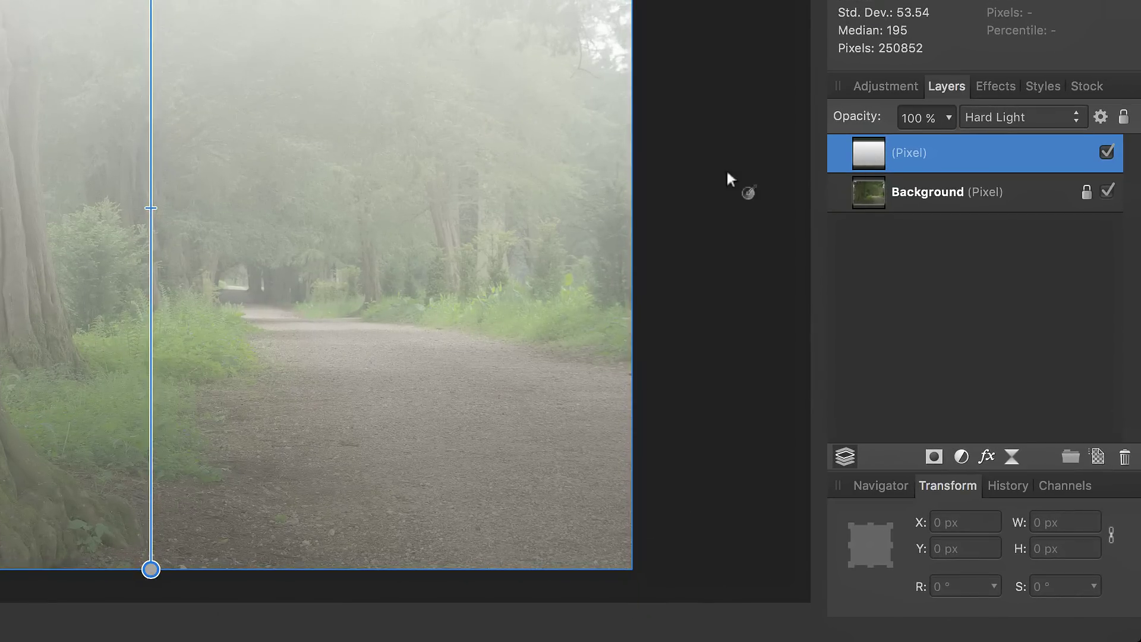
Add a mask to the fog layer, target it, and pick an enlarged Paint Brush
left_click(933, 457)
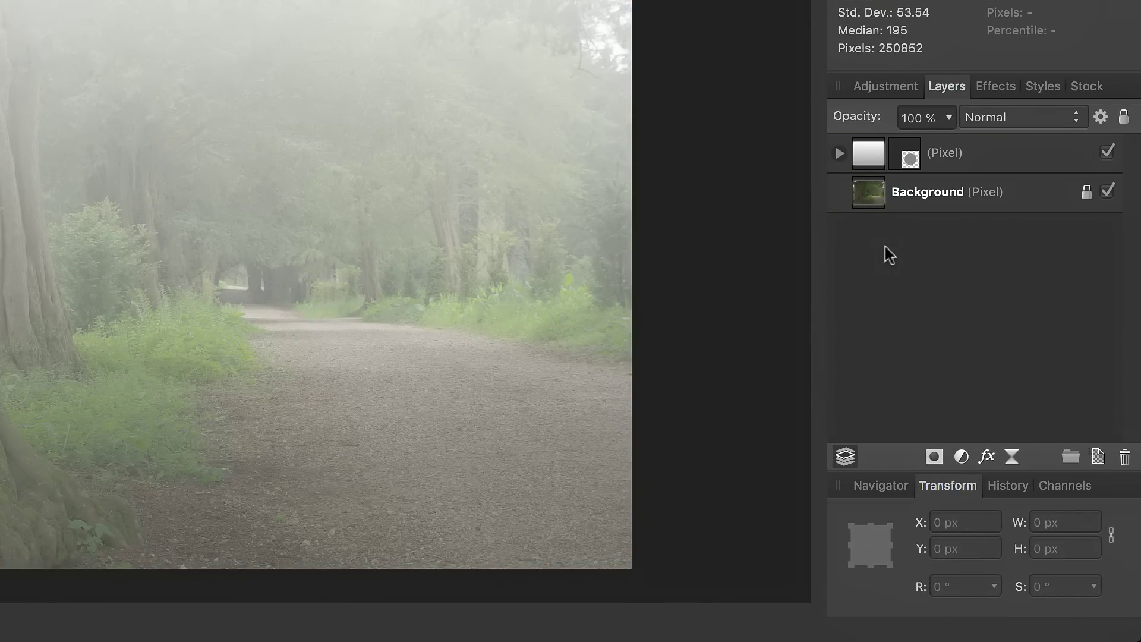
left_click(838, 154)
left_click(906, 203)
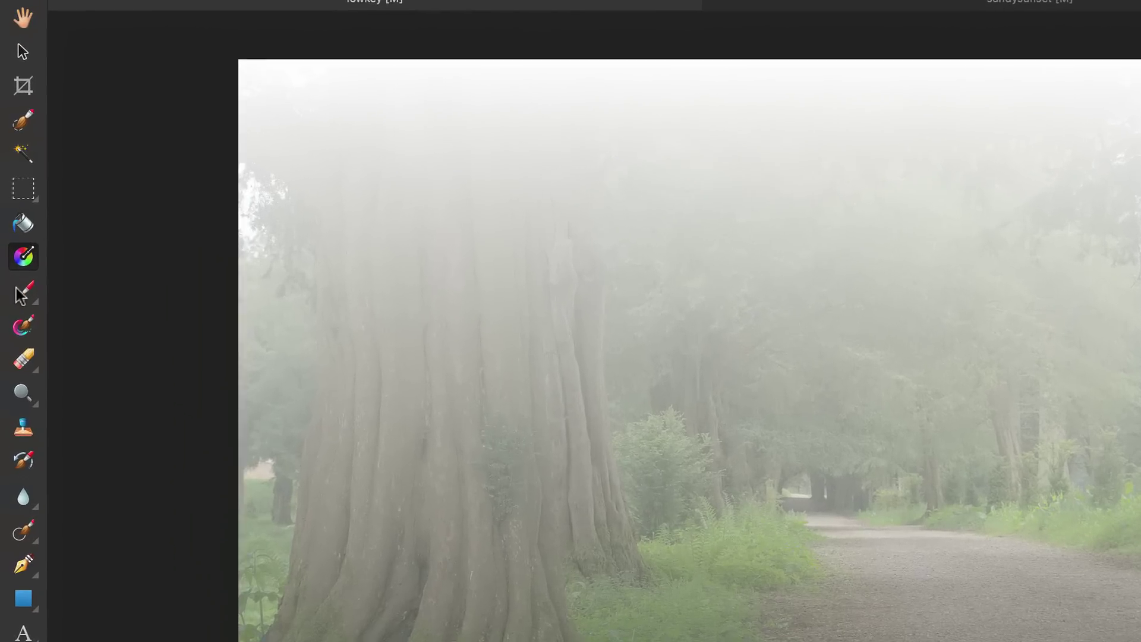
left_click(19, 290)
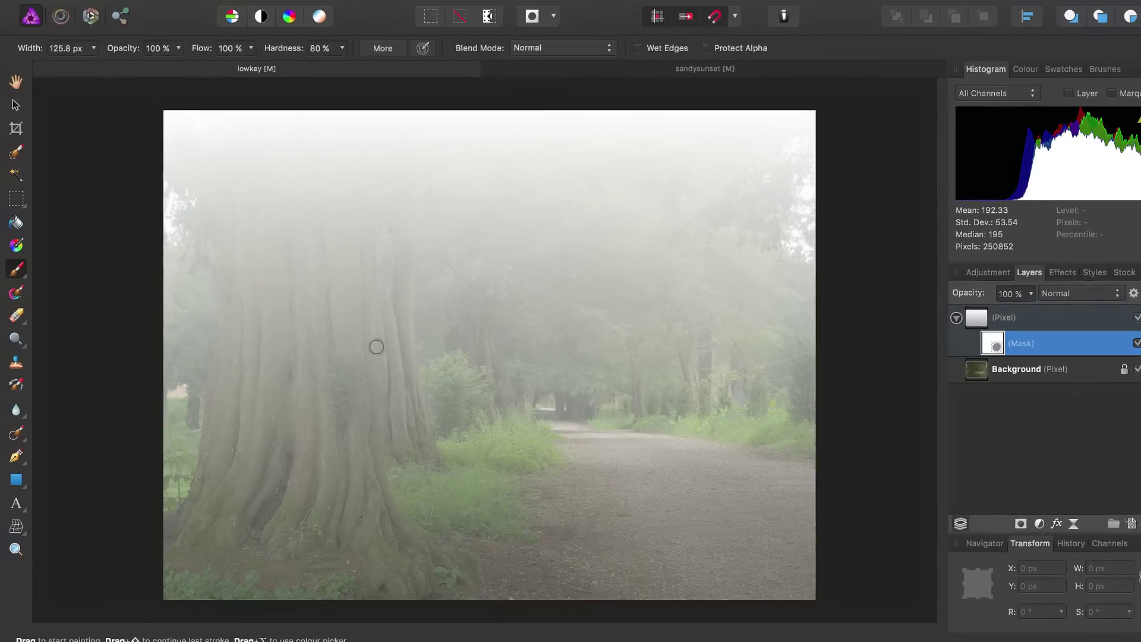
key("bracketright")
key("bracketright")
key("bracketright")
key("bracketright")
key("bracketright")
key("bracketright")
key("bracketright")
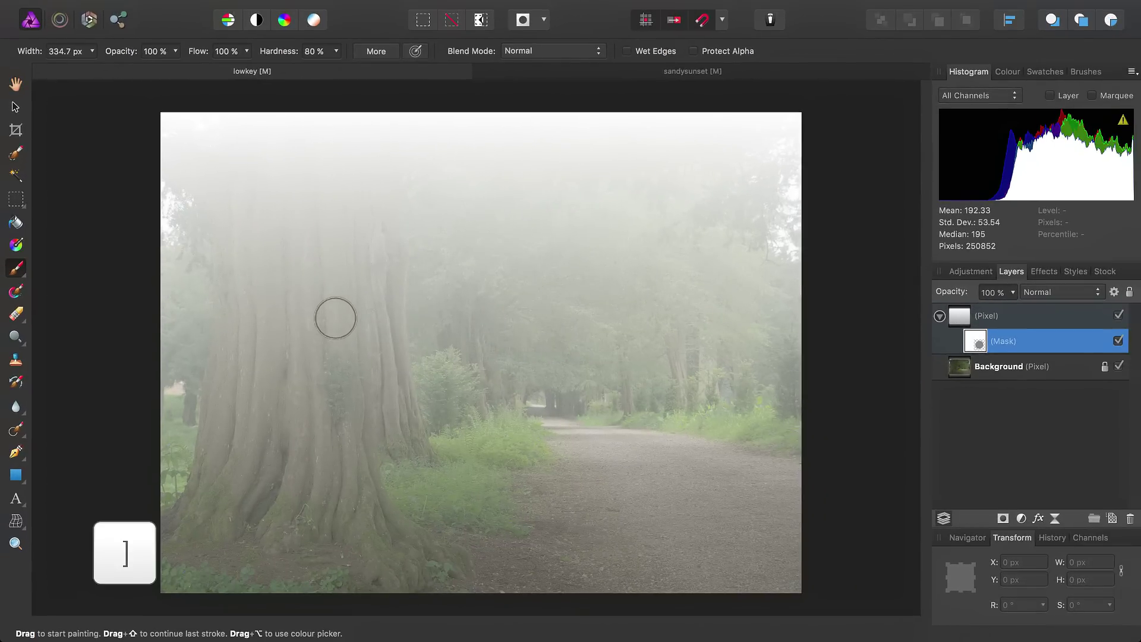
key("bracketright")
Load the Texture grunge brush at about 1300 px and swap the colours so black is painted
left_click(1085, 72)
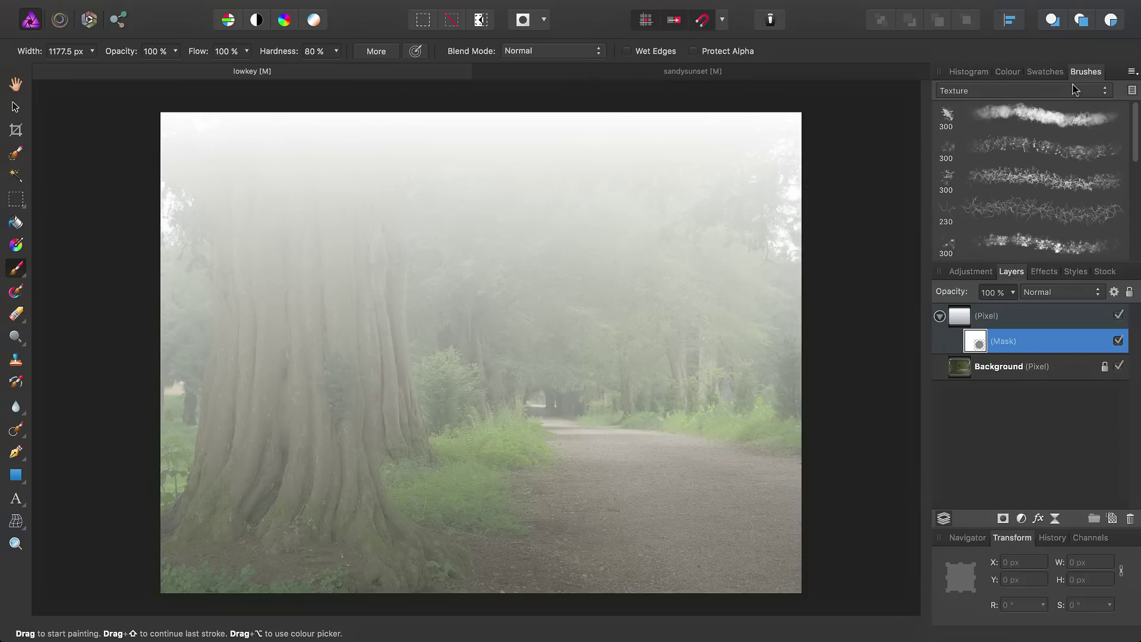
left_click(1039, 91)
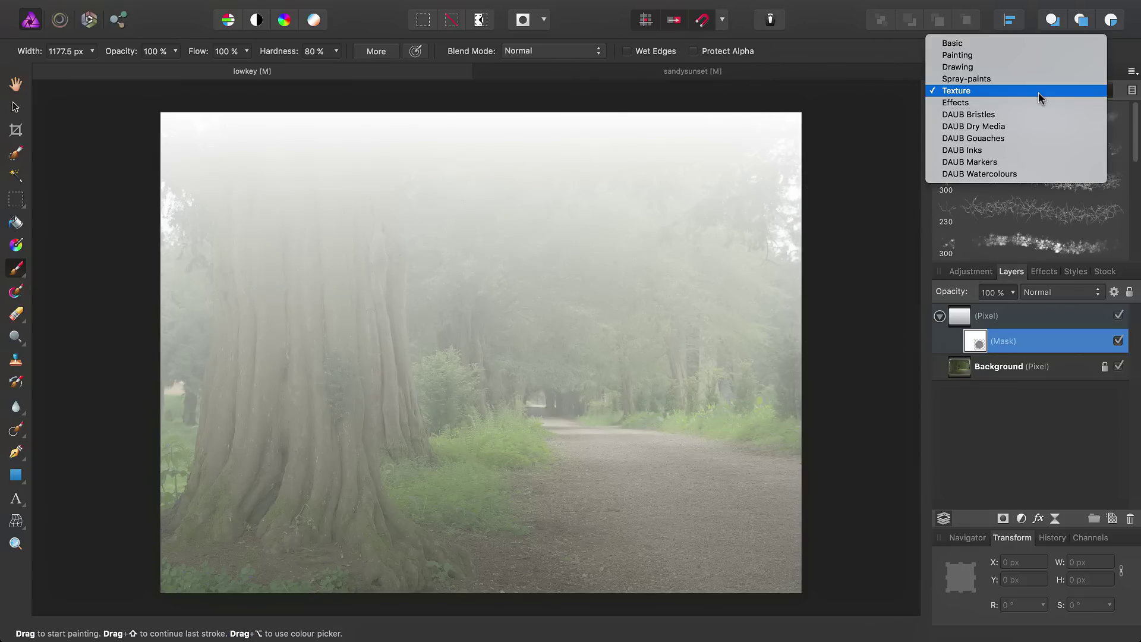
left_click(991, 94)
left_click_drag(1136, 119, 1137, 149)
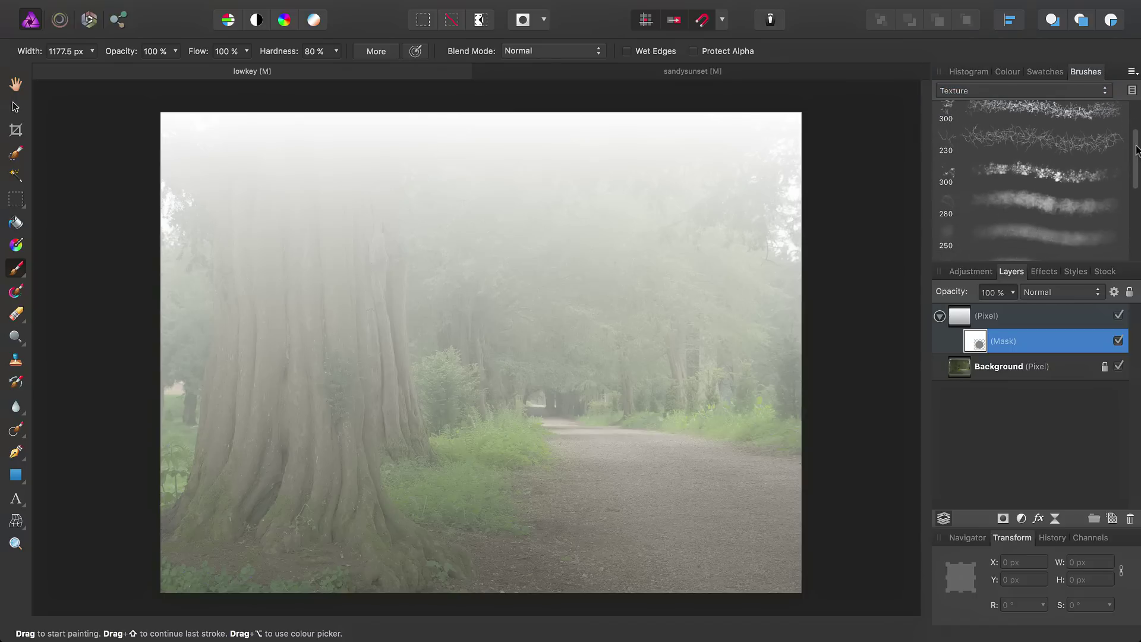
left_click(951, 209)
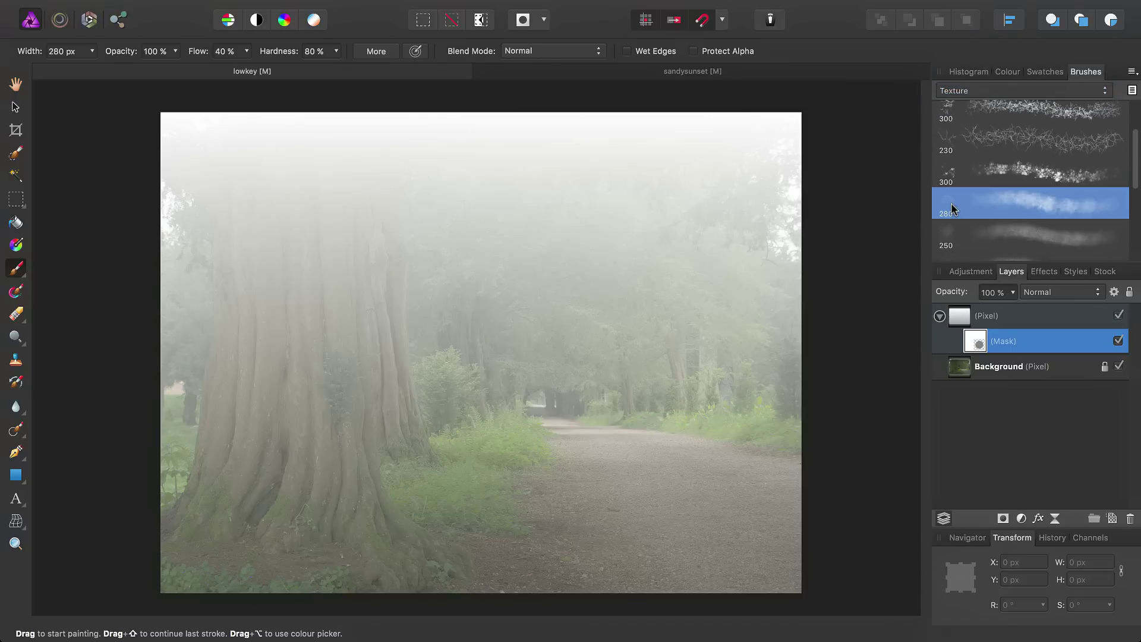
left_click_drag(931, 198, 1033, 87)
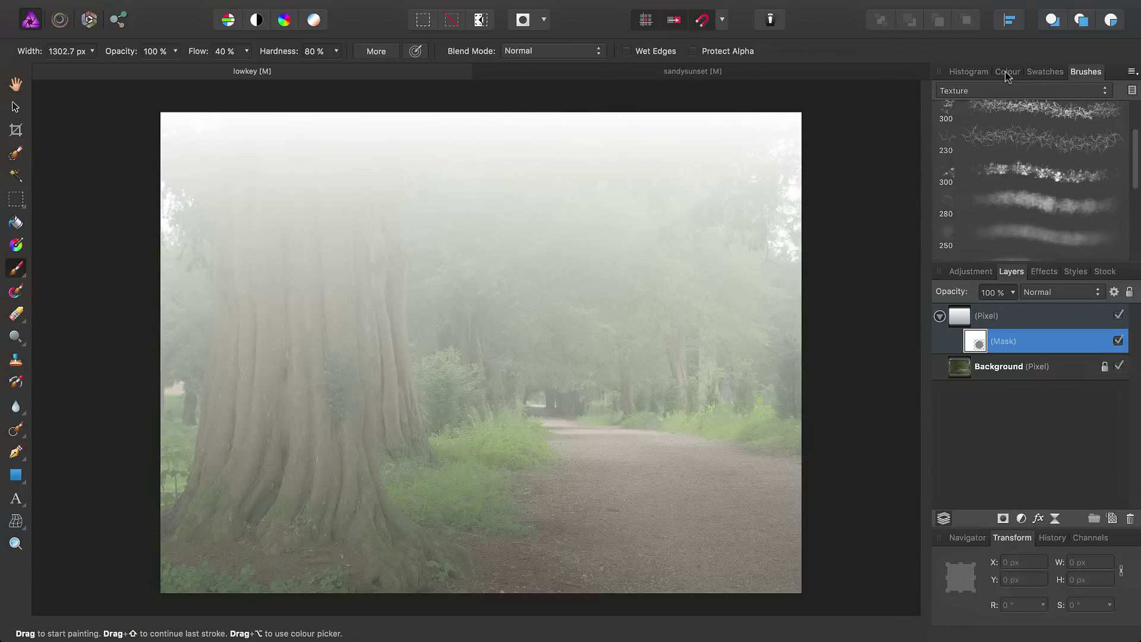
left_click(1008, 72)
left_click(967, 94)
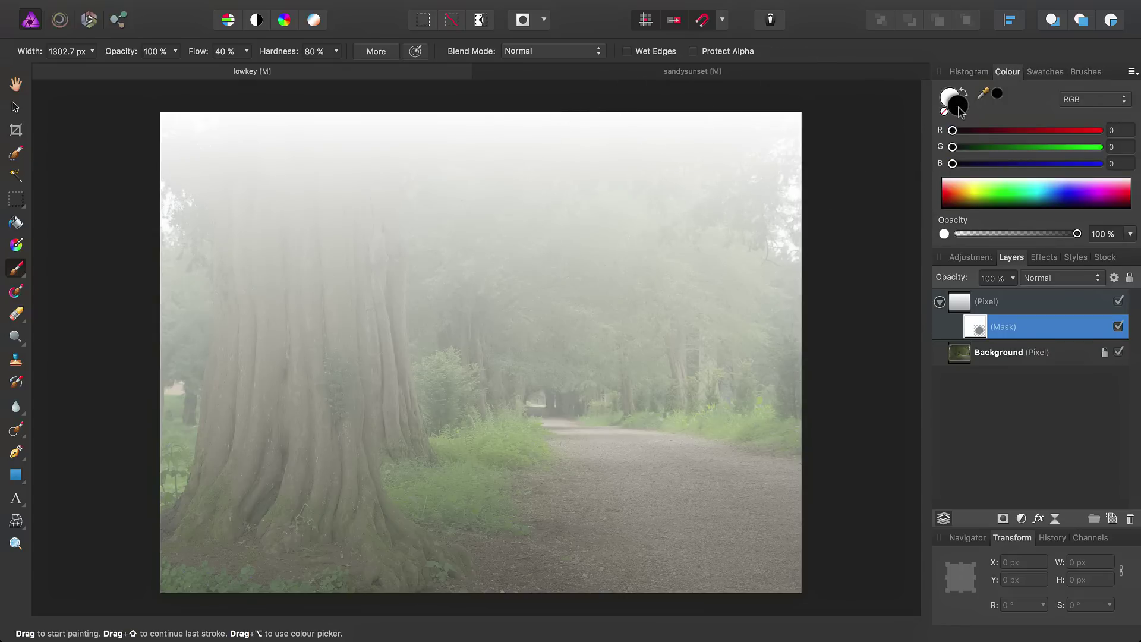
Paint black on the fog mask over the left tree trunk and grass, building up strokes at 10% opacity
left_click(958, 107)
key("bracketleft")
key("bracketleft")
key("bracketleft")
mouse_move(290, 321)
left_mouse_down()
mouse_move(318, 337)
mouse_move(309, 337)
left_mouse_up()
key("bracketright")
key("bracketright")
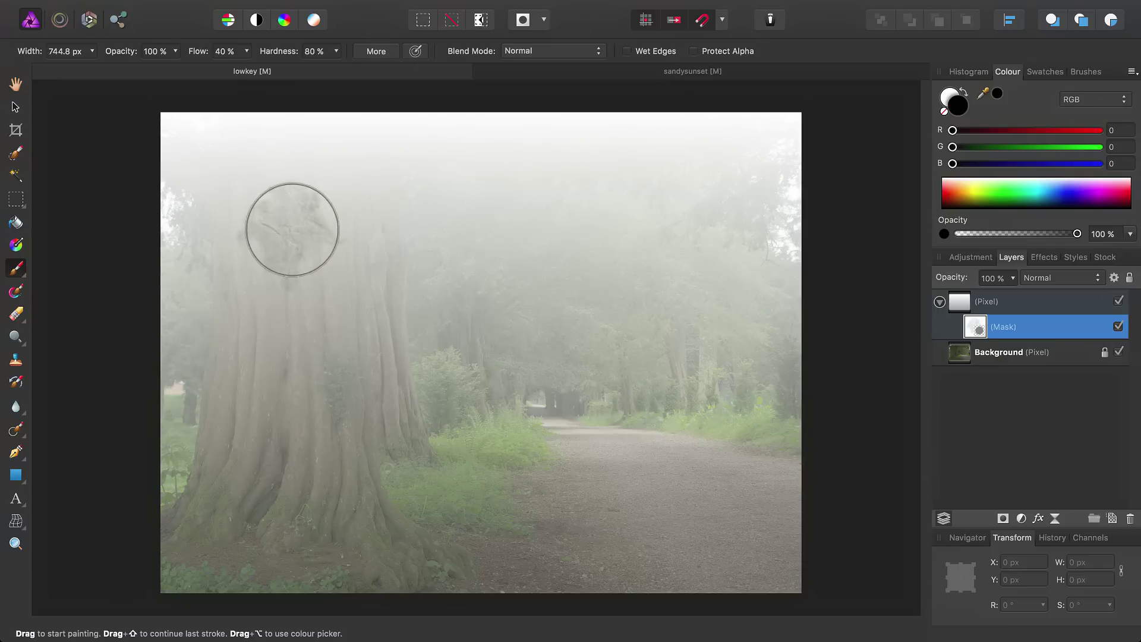
mouse_move(301, 326)
left_mouse_down()
mouse_move(302, 315)
mouse_move(301, 339)
mouse_move(316, 314)
left_mouse_up()
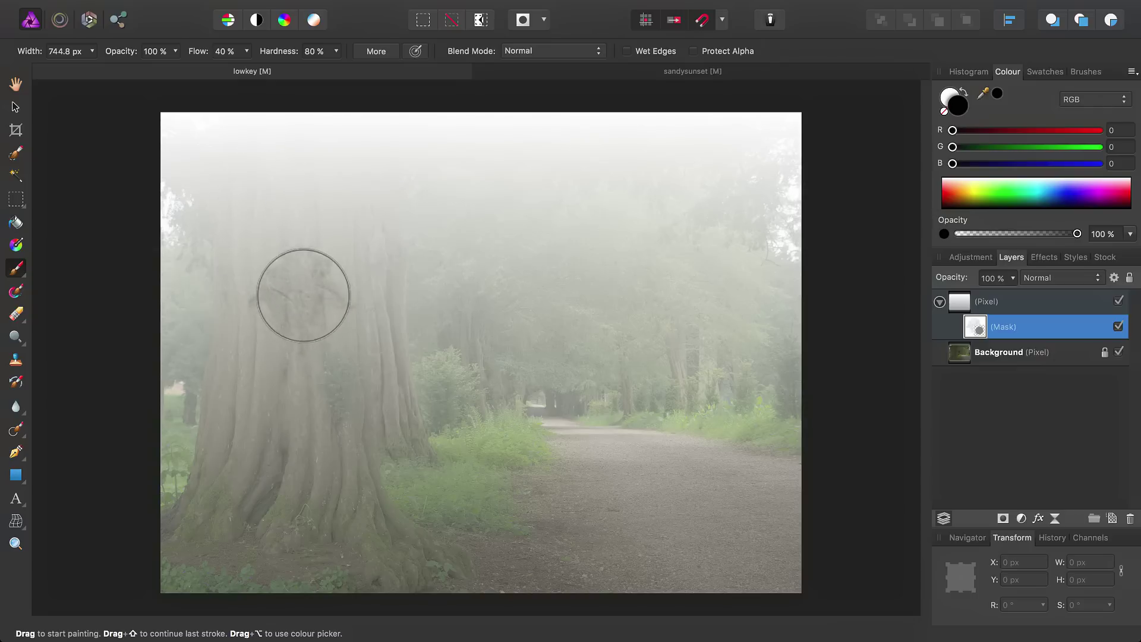
key("1")
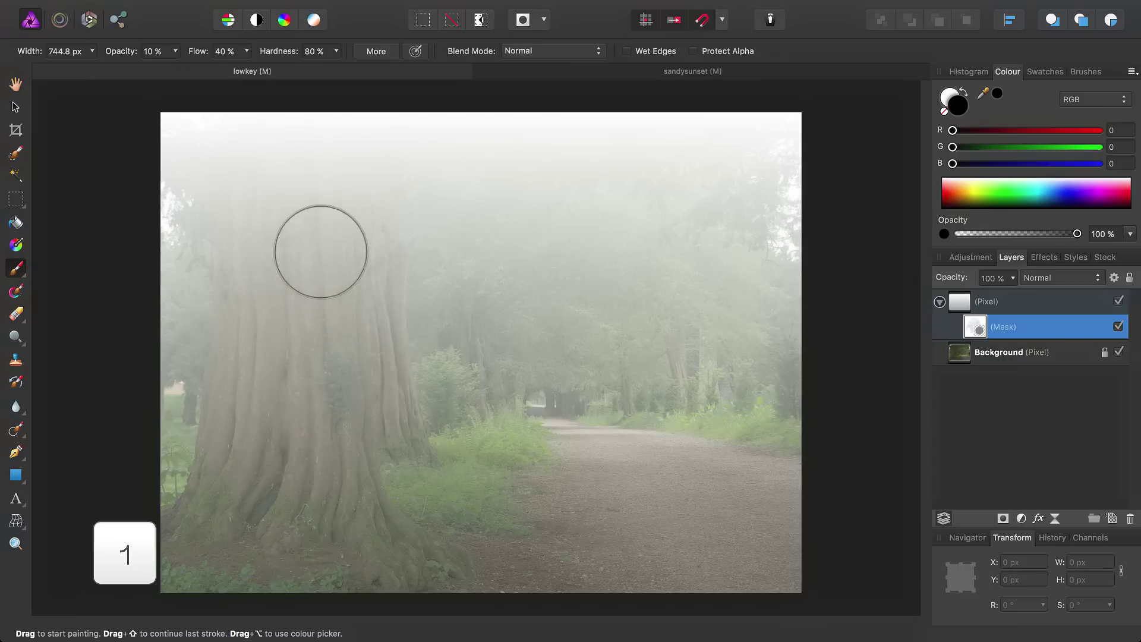
mouse_move(294, 400)
left_mouse_down()
mouse_move(339, 377)
mouse_move(354, 294)
mouse_move(353, 420)
mouse_move(319, 468)
mouse_move(346, 496)
mouse_move(252, 498)
mouse_move(255, 416)
mouse_move(252, 502)
mouse_move(351, 508)
mouse_move(360, 444)
mouse_move(372, 508)
left_mouse_up()
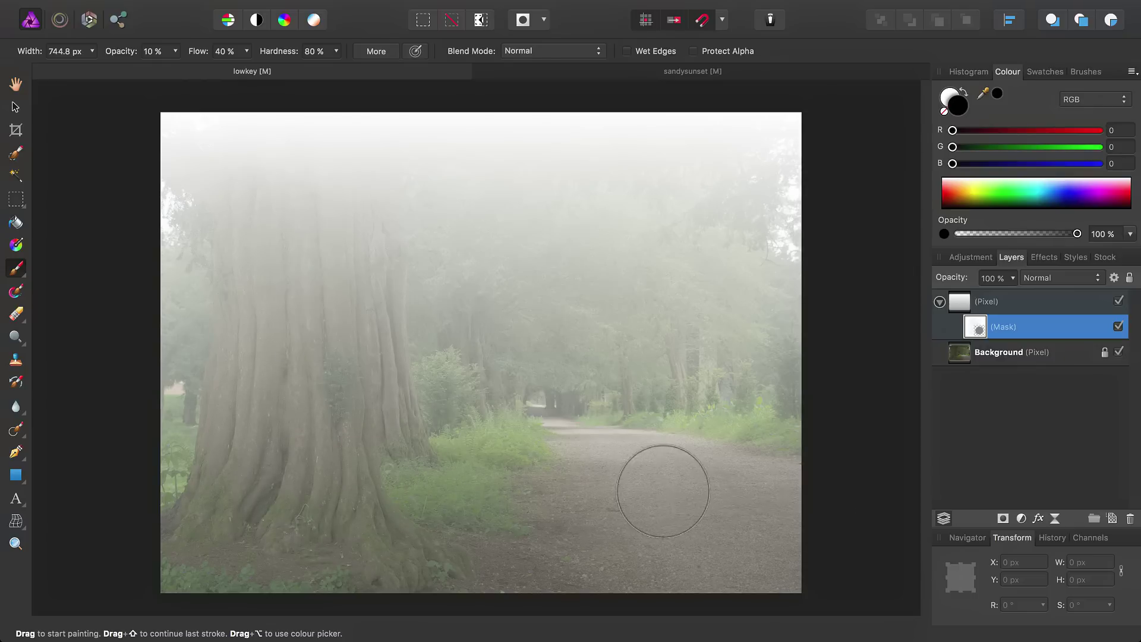
mouse_move(269, 217)
left_mouse_down()
mouse_move(240, 249)
mouse_move(320, 250)
mouse_move(338, 293)
mouse_move(291, 448)
mouse_move(306, 201)
mouse_move(300, 272)
mouse_move(260, 300)
mouse_move(319, 273)
mouse_move(308, 240)
mouse_move(269, 212)
mouse_move(358, 231)
mouse_move(306, 345)
mouse_move(351, 357)
mouse_move(334, 386)
mouse_move(269, 325)
mouse_move(275, 435)
mouse_move(419, 446)
mouse_move(420, 469)
mouse_move(361, 479)
mouse_move(575, 488)
mouse_move(725, 480)
mouse_move(681, 498)
mouse_move(706, 508)
mouse_move(332, 514)
mouse_move(258, 501)
mouse_move(276, 497)
mouse_move(331, 237)
mouse_move(358, 414)
mouse_move(306, 368)
mouse_move(285, 404)
left_mouse_up()
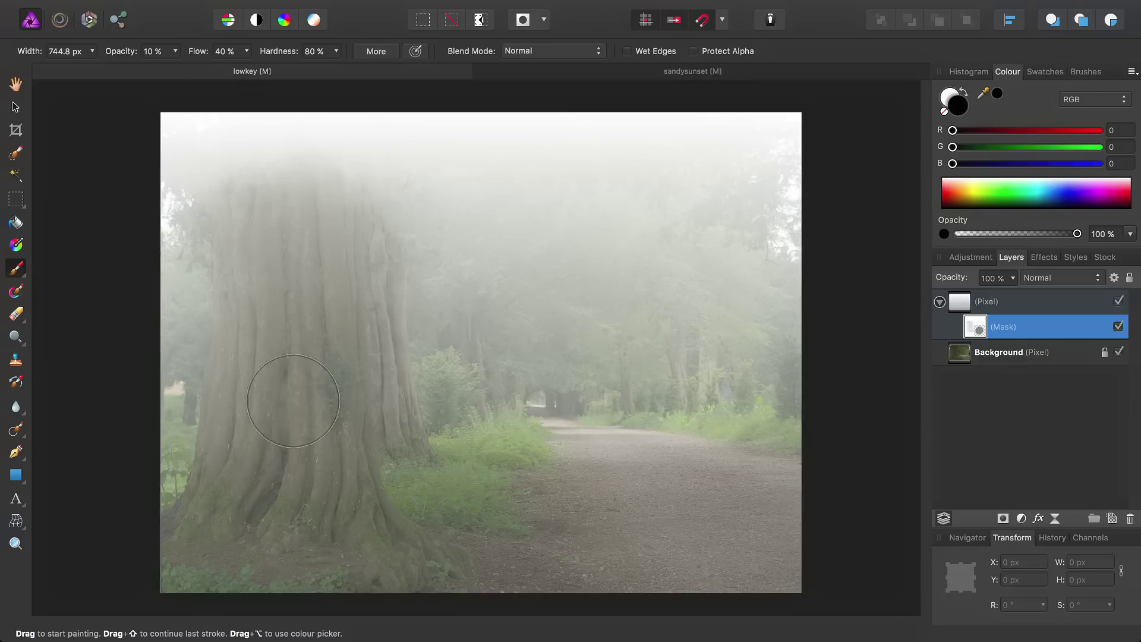
left_click_drag(339, 365, 258, 284)
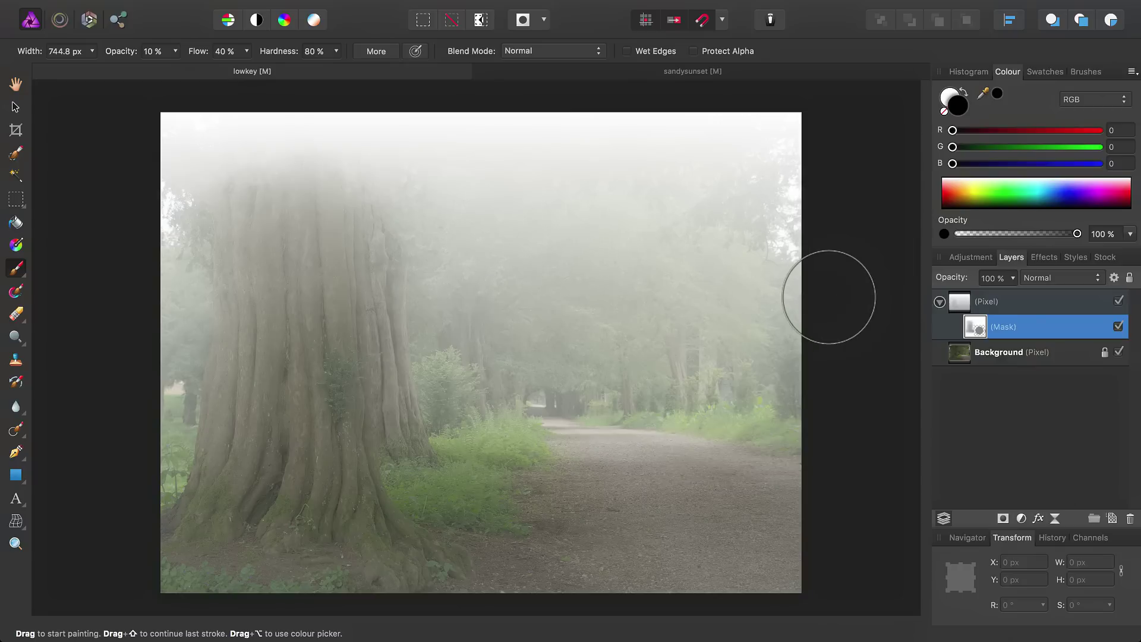
key("h")
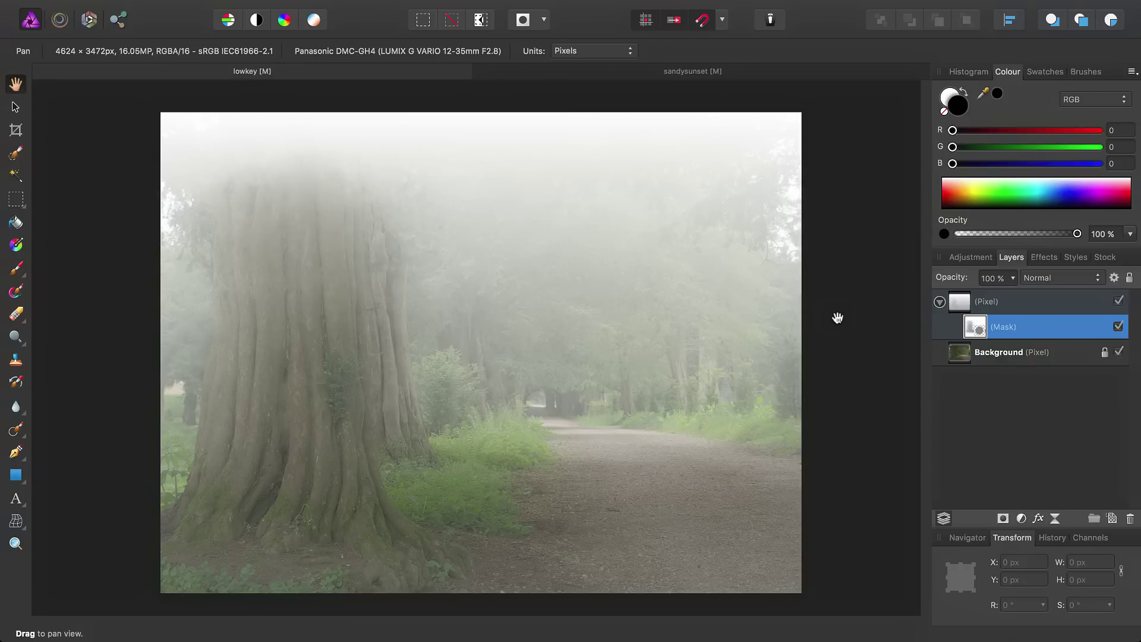
left_click(1118, 327)
left_click(967, 308)
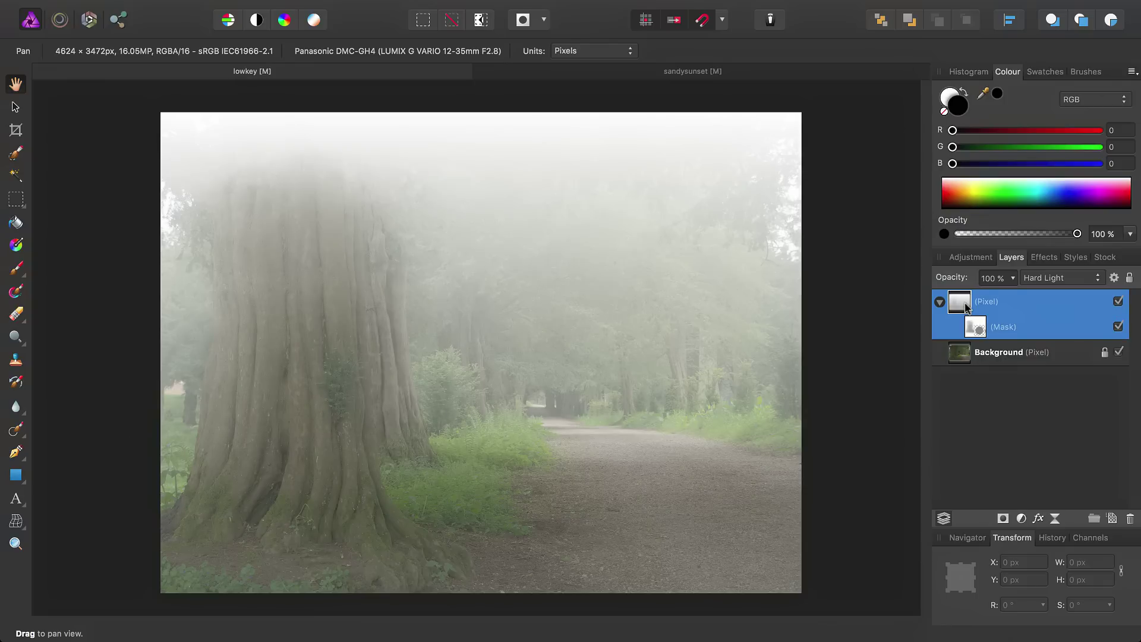
left_click(1118, 302)
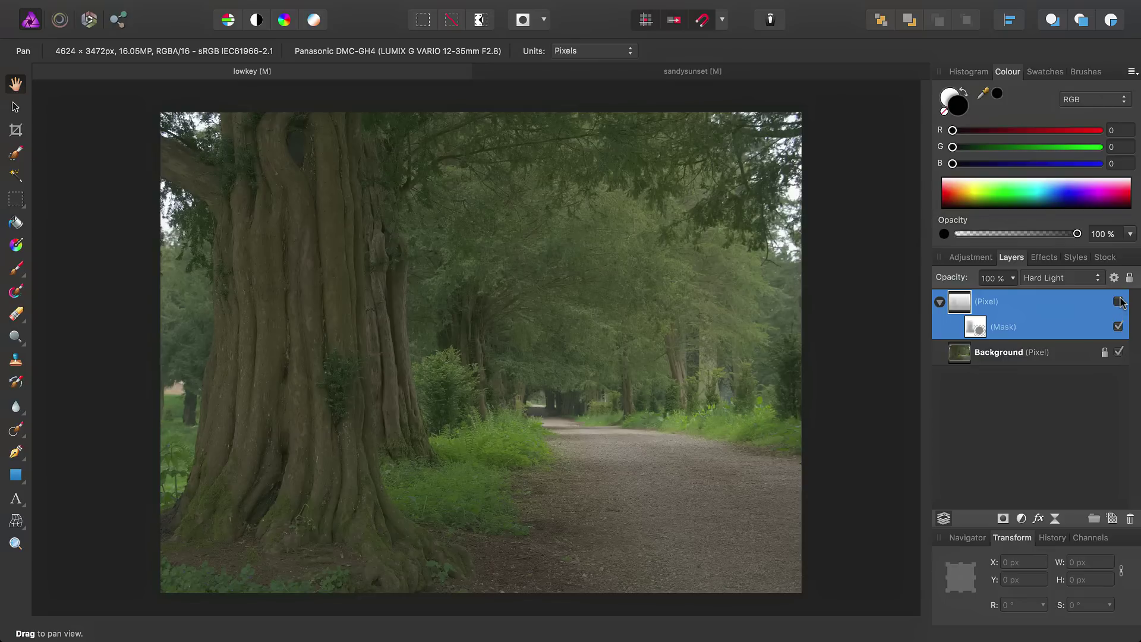
left_click(1118, 302)
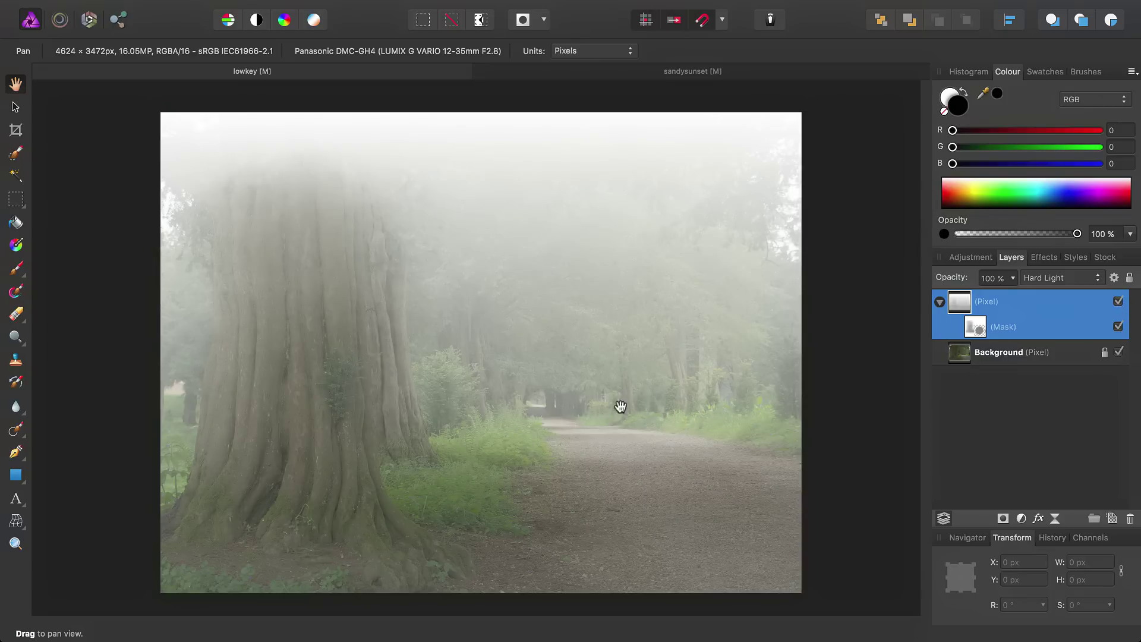
Add a Recolour adjustment layer above the fog at hue 21°, saturation 25%, and set it to Multiply
mouse_move(372, 5)
left_click(316, 8)
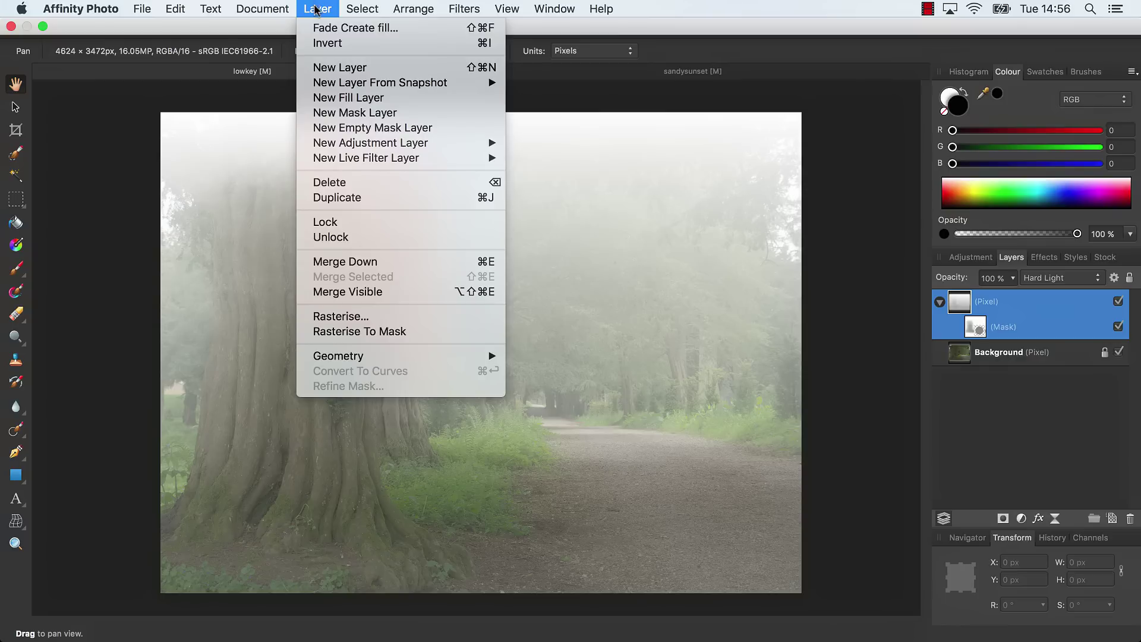
mouse_move(383, 145)
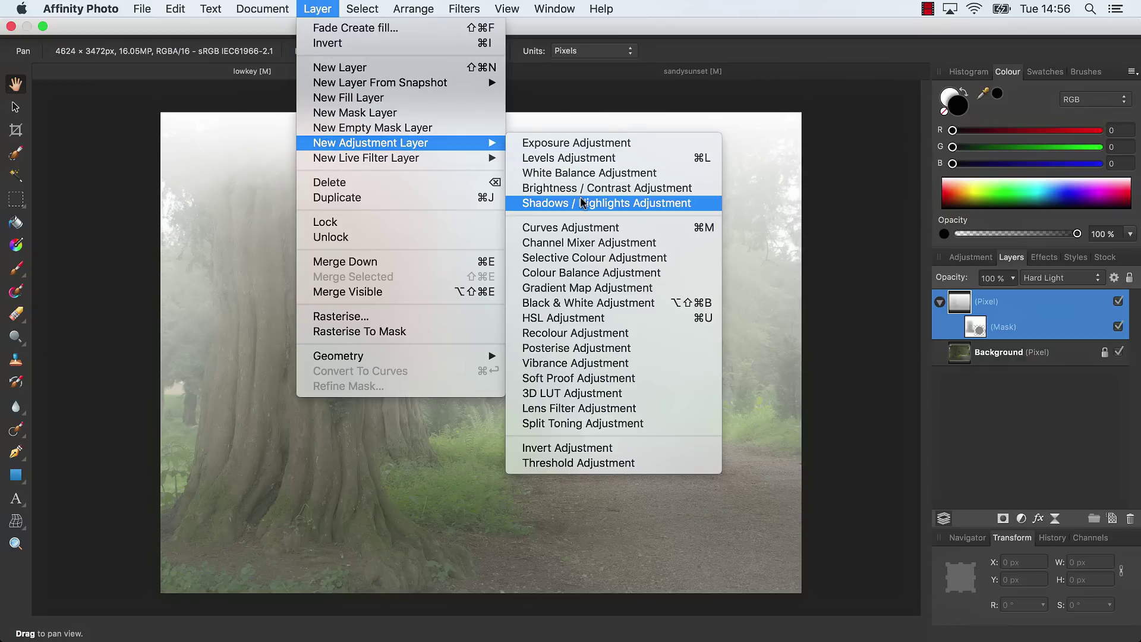
left_click(640, 333)
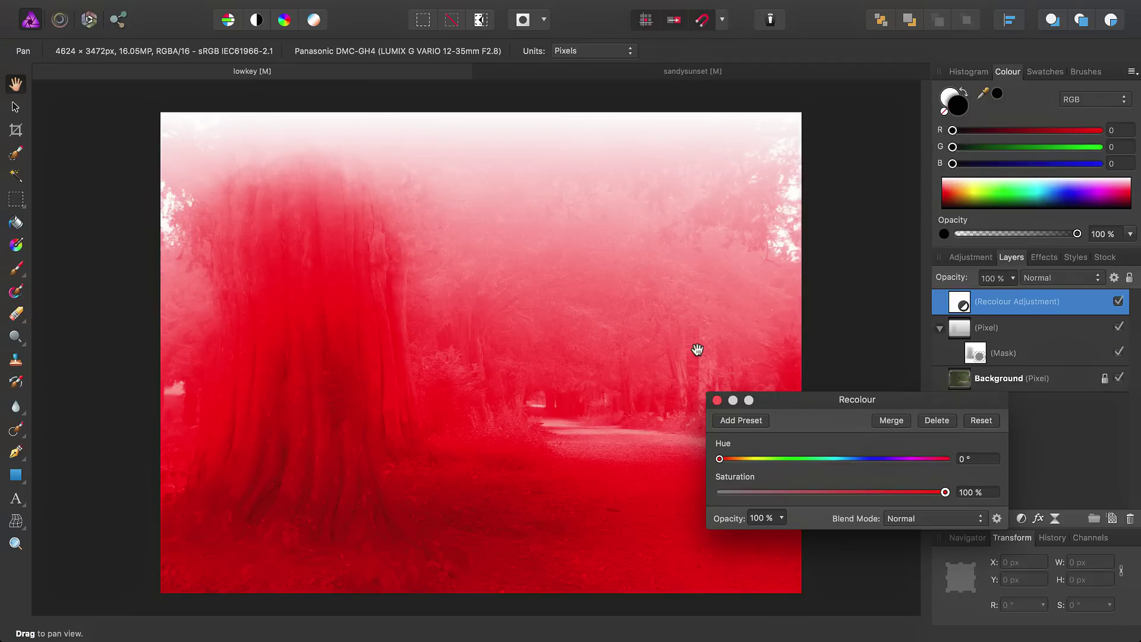
left_click_drag(719, 460, 734, 460)
left_click_drag(945, 492, 767, 493)
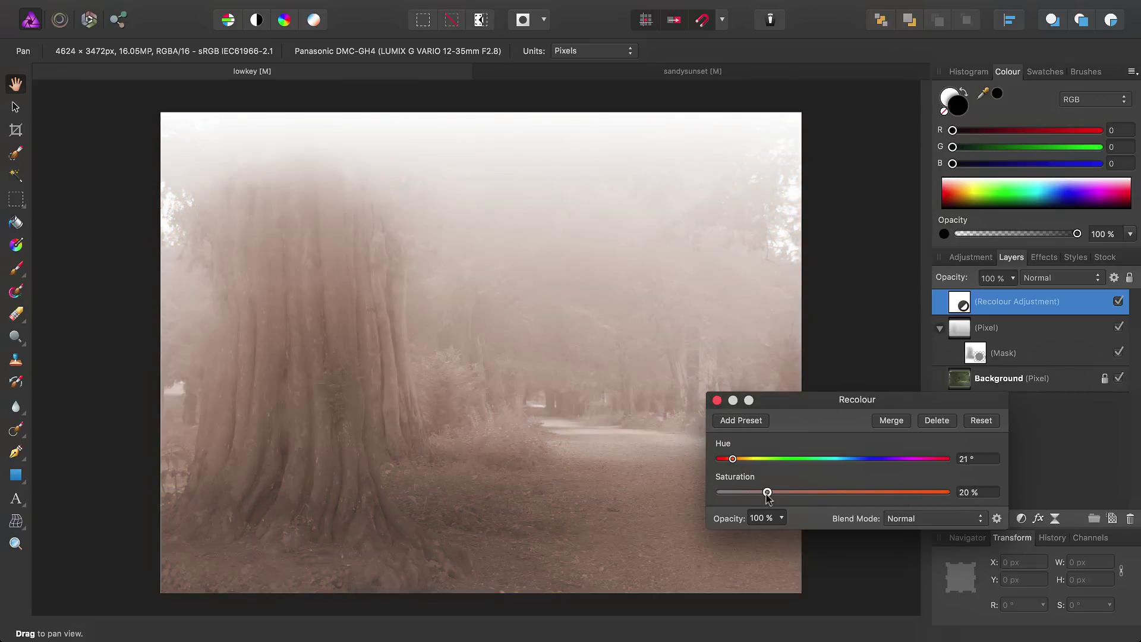
left_click(716, 401)
left_click(1072, 279)
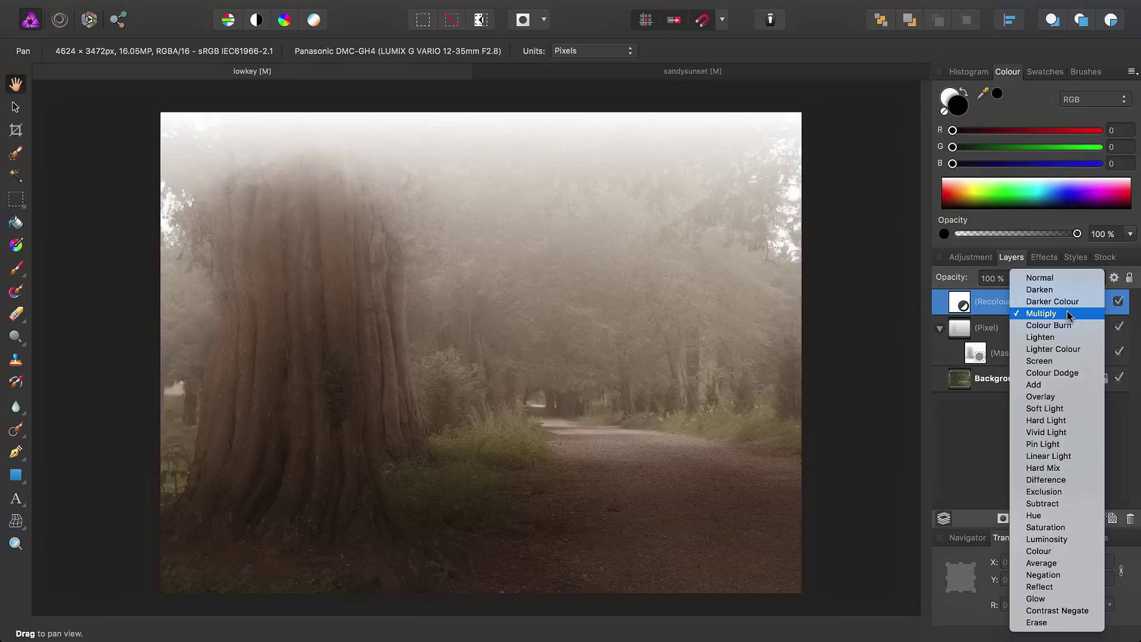
left_click(1069, 314)
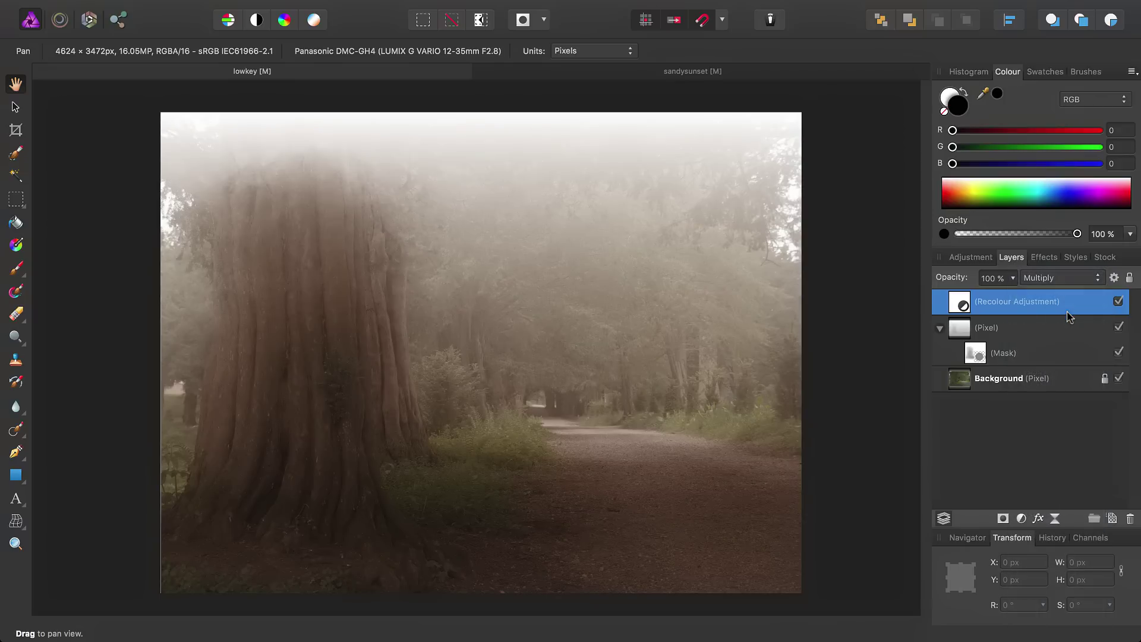
Add a Curves adjustment layer, pulling a shadow point down and a highlight point up into an S-curve
mouse_move(605, 1)
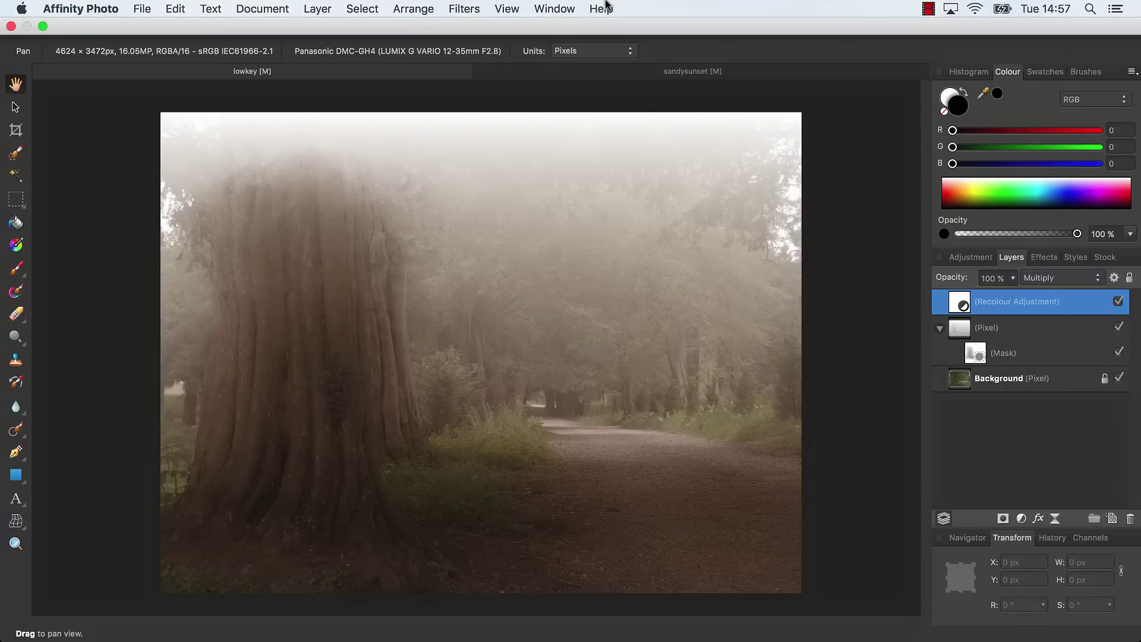
left_click(328, 8)
mouse_move(413, 142)
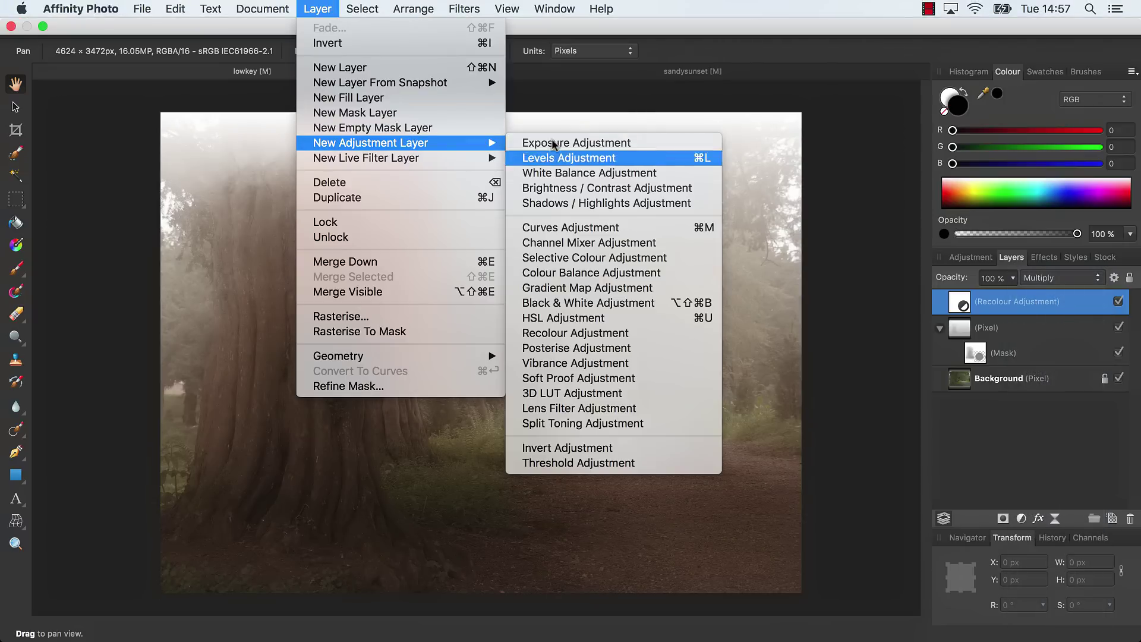
left_click(590, 230)
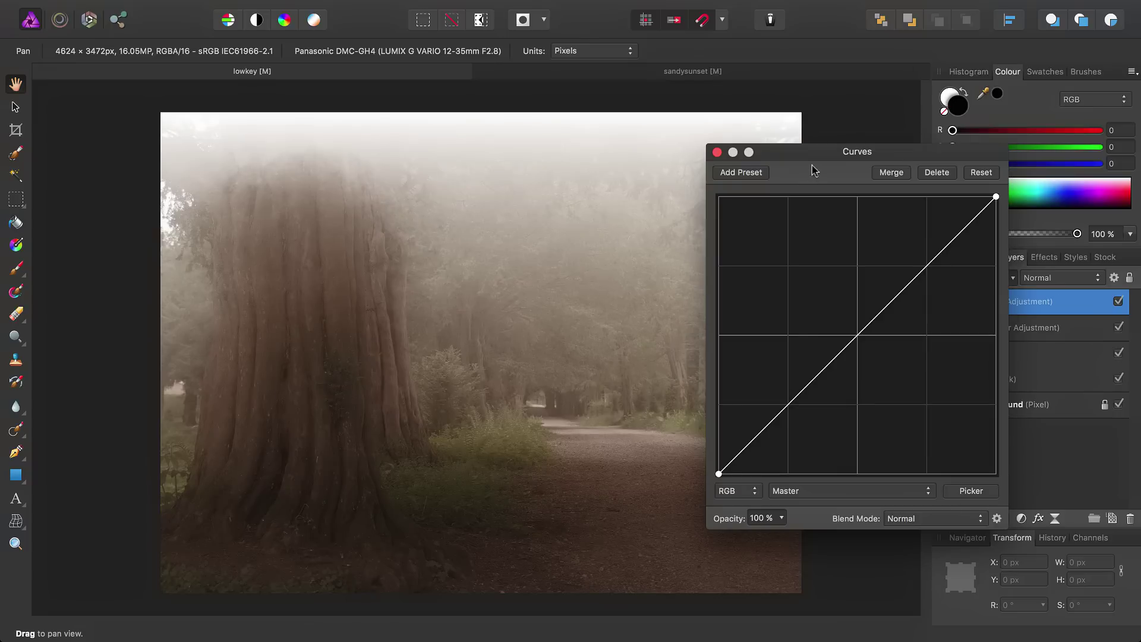
left_click_drag(812, 172, 873, 127)
left_click_drag(819, 394, 824, 406)
left_click_drag(1021, 208, 988, 190)
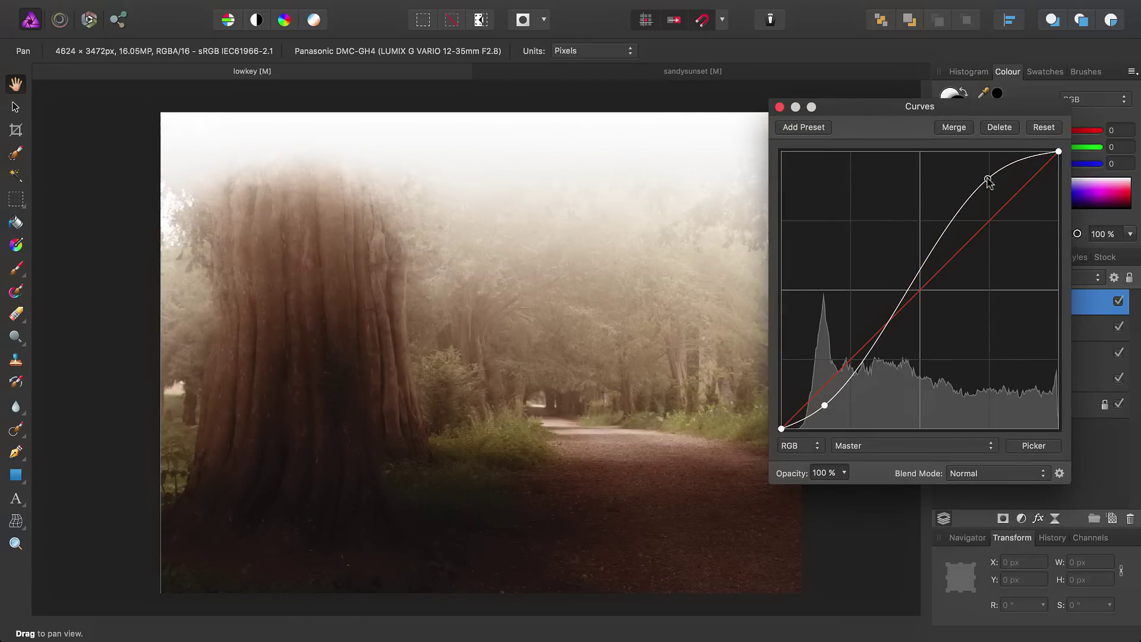
mouse_move(988, 181)
left_mouse_down()
mouse_move(1017, 177)
mouse_move(1004, 178)
left_mouse_up()
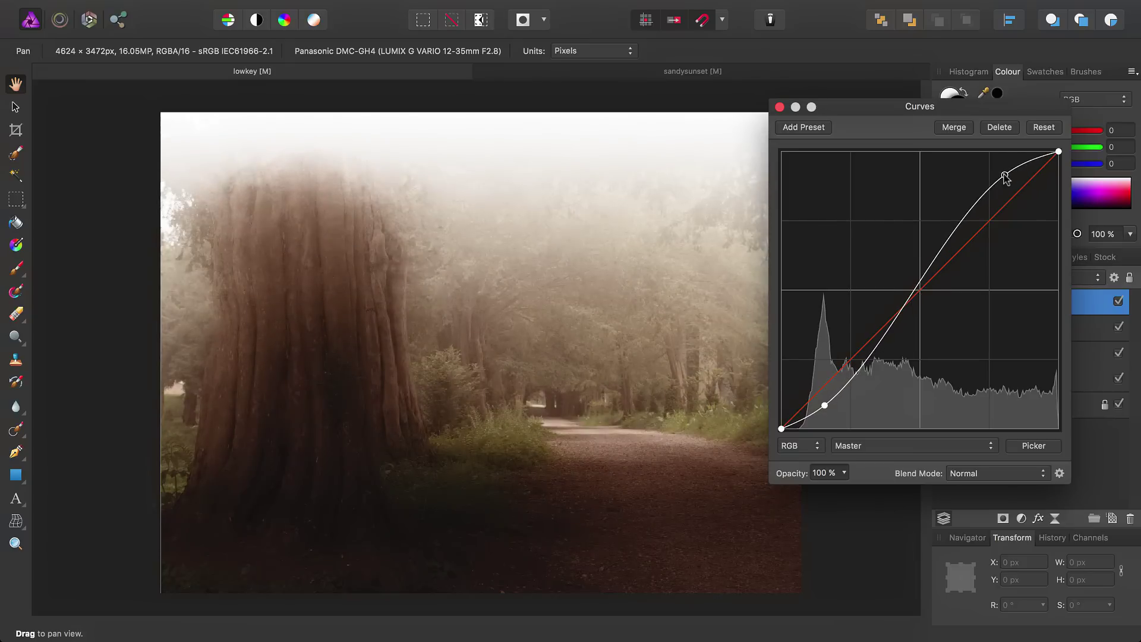
left_click_drag(826, 407, 811, 408)
Reopen the Recolour adjustment and retune it to hue 23.2° and 18% saturation
left_click(779, 106)
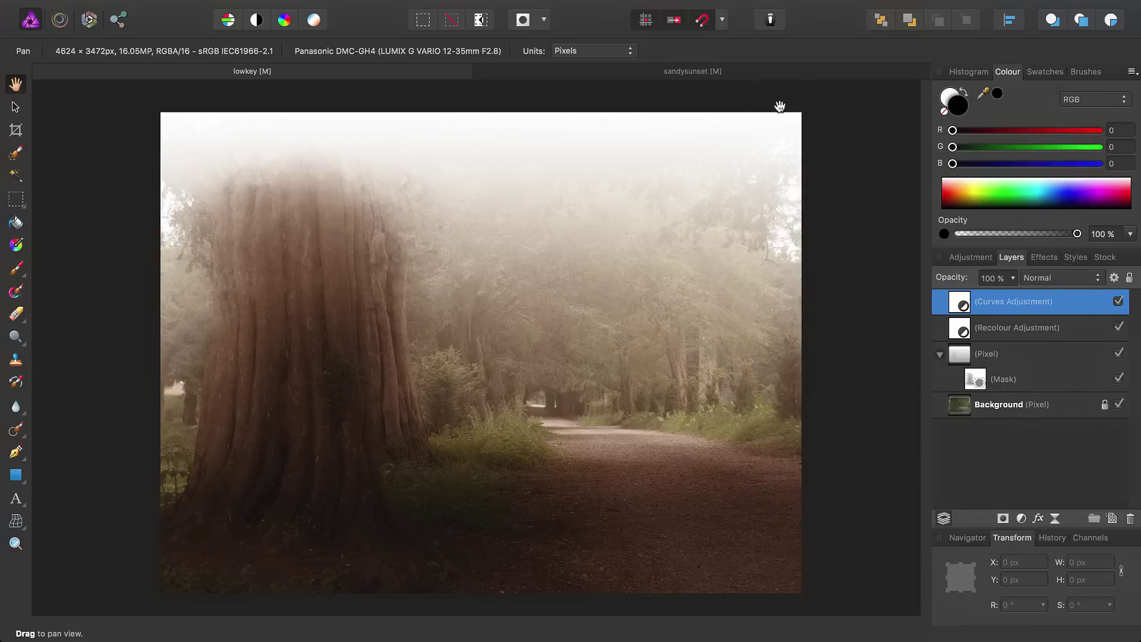
double_click(959, 330)
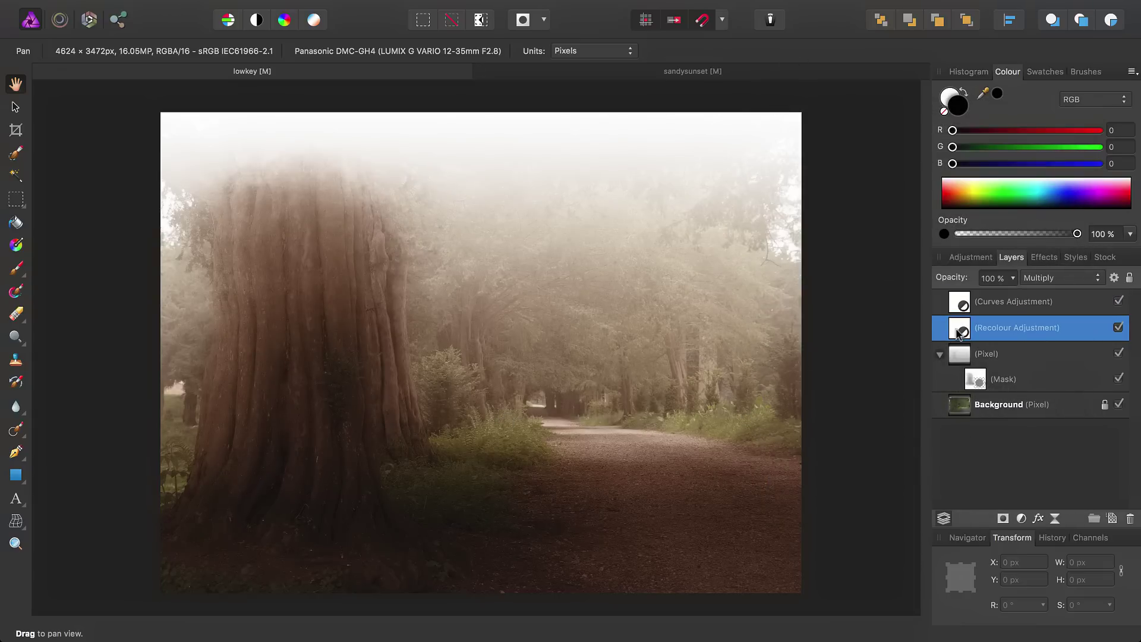
left_click_drag(820, 361, 866, 225)
mouse_move(856, 311)
left_mouse_down()
mouse_move(834, 312)
mouse_move(848, 312)
mouse_move(816, 279)
mouse_move(867, 312)
mouse_move(851, 313)
left_mouse_up()
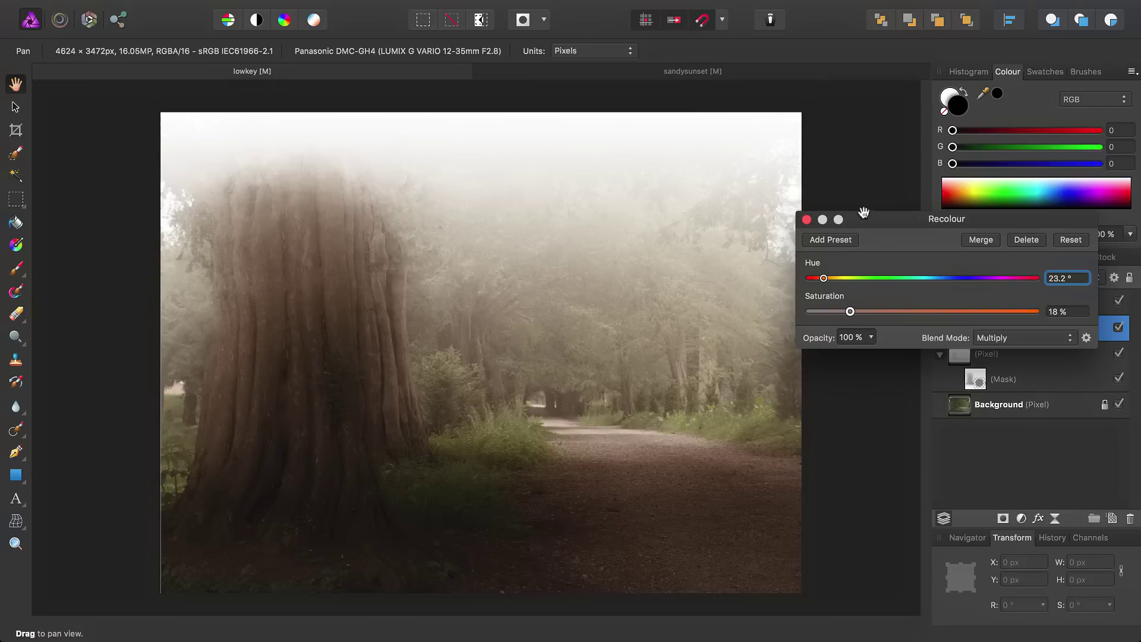
left_click(807, 219)
left_click(951, 297)
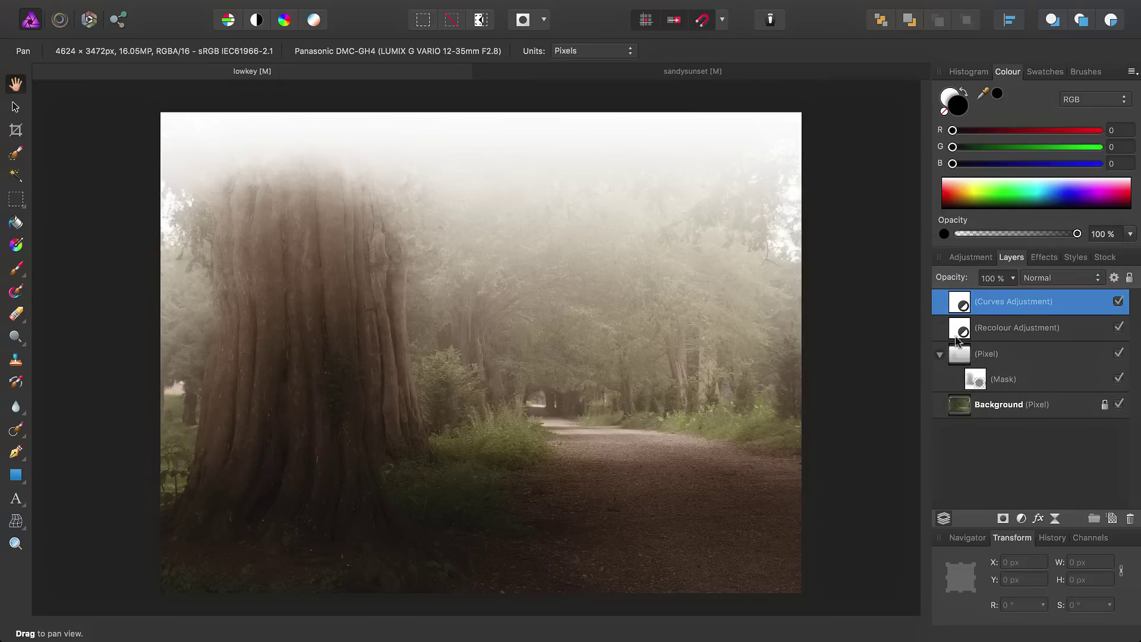
Hide and reshow the Curves, Recolour and Pixel layers to compare, then move to the sandysunset document
left_click(957, 361, "shift")
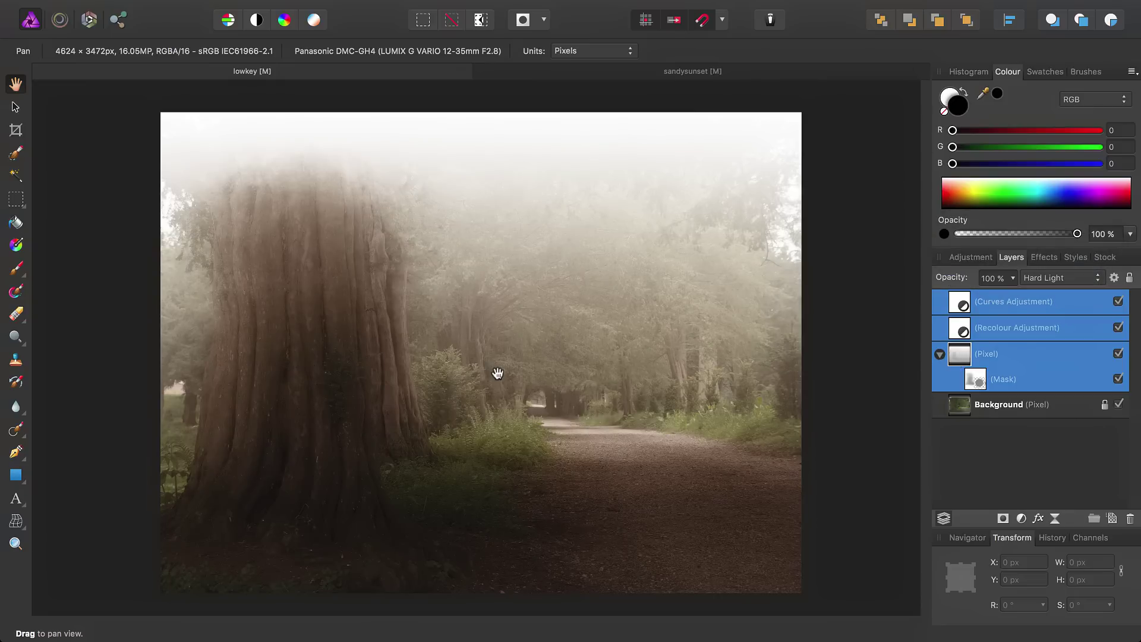
left_click(1119, 301)
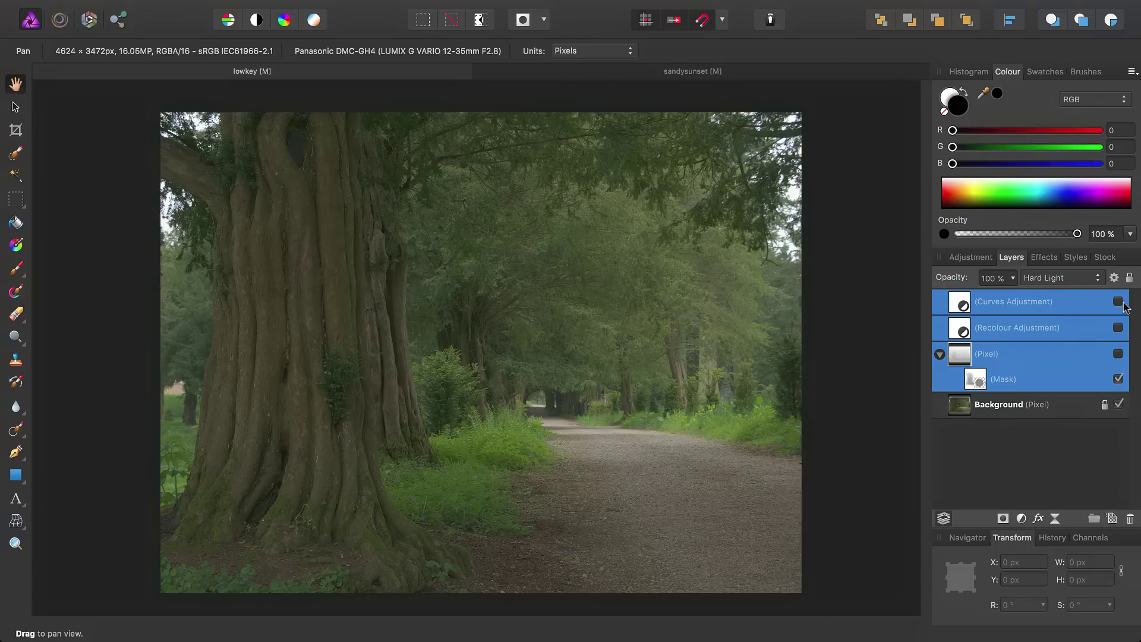
left_click(1119, 302)
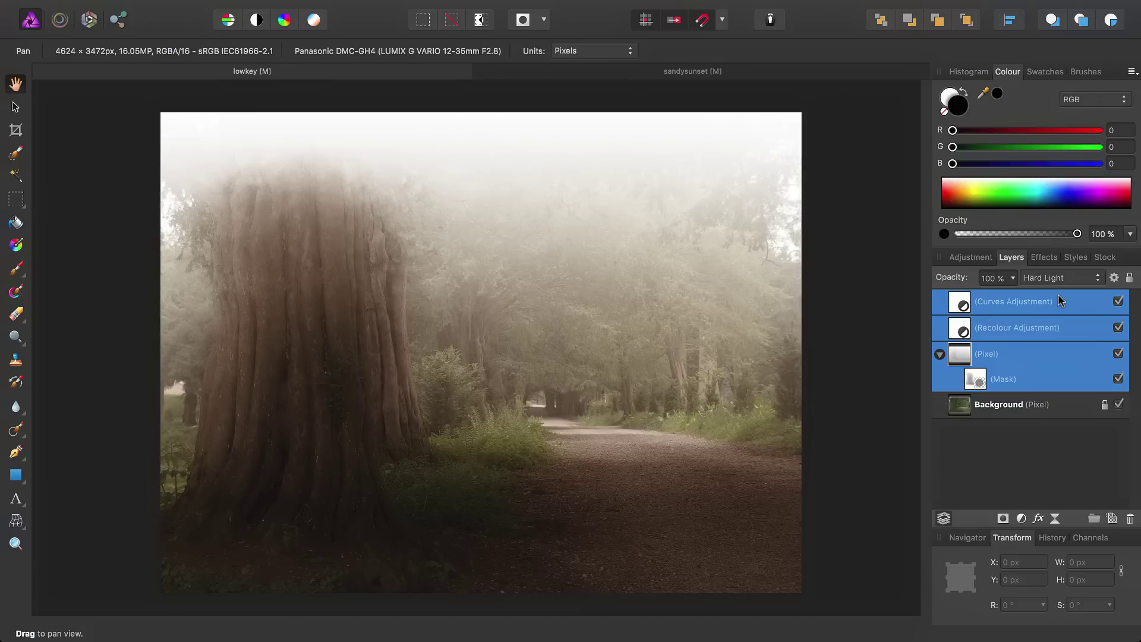
left_click(694, 72)
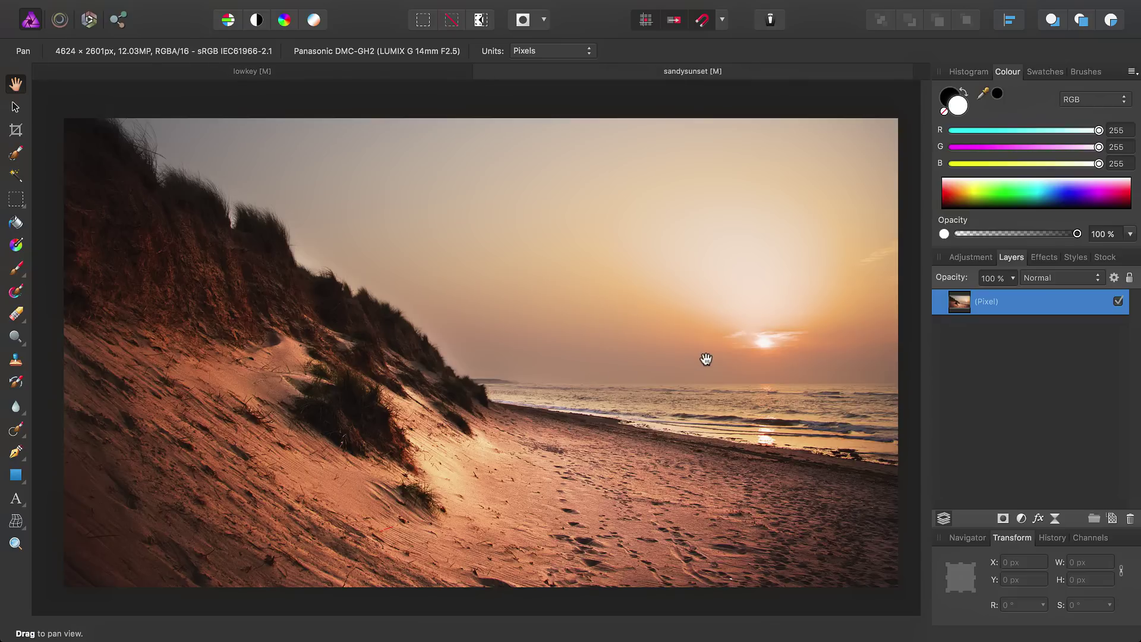
On the sandysunset photo, add a pixel layer with a vertical white-to-grey gradient set to Hard Light
left_click(1112, 518)
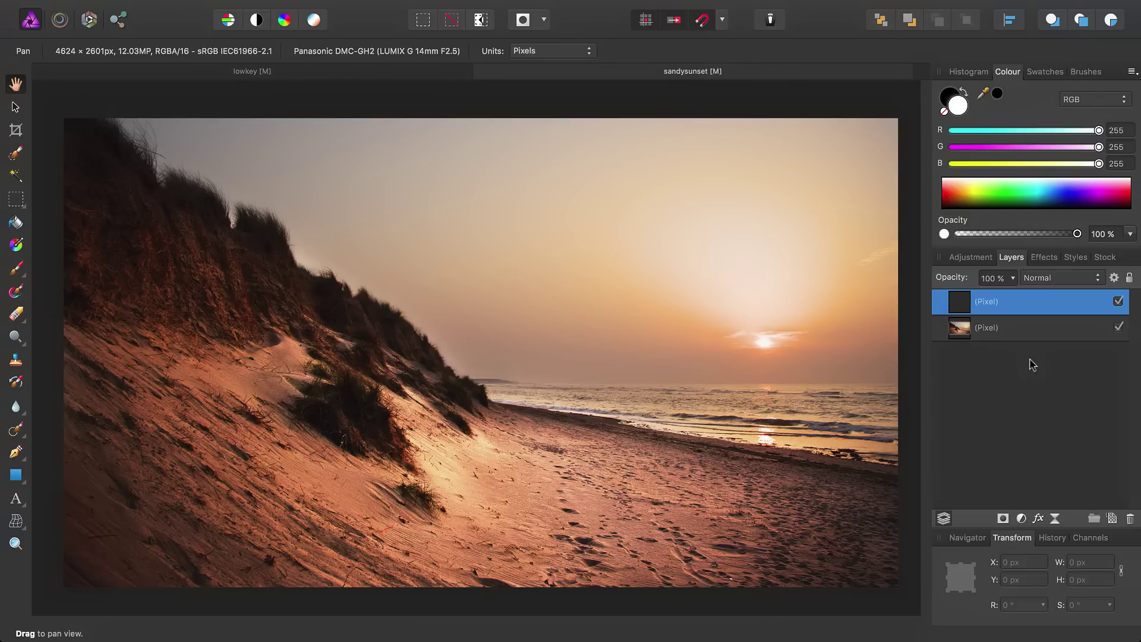
left_click(16, 244)
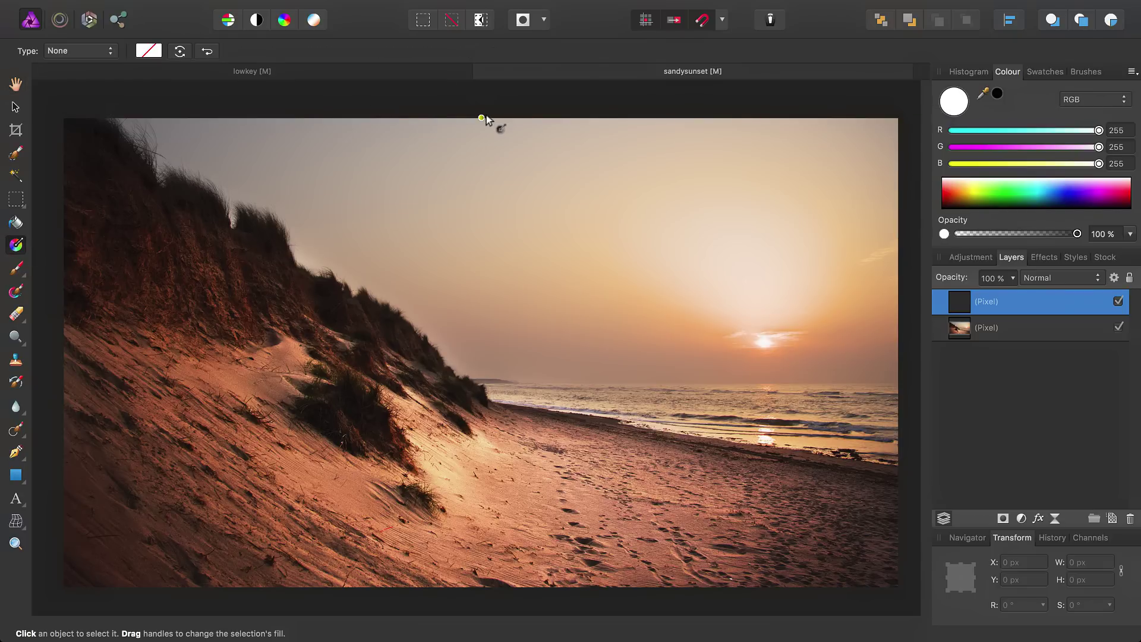
left_click_drag(481, 117, 490, 536)
left_click_drag(497, 579, 500, 594)
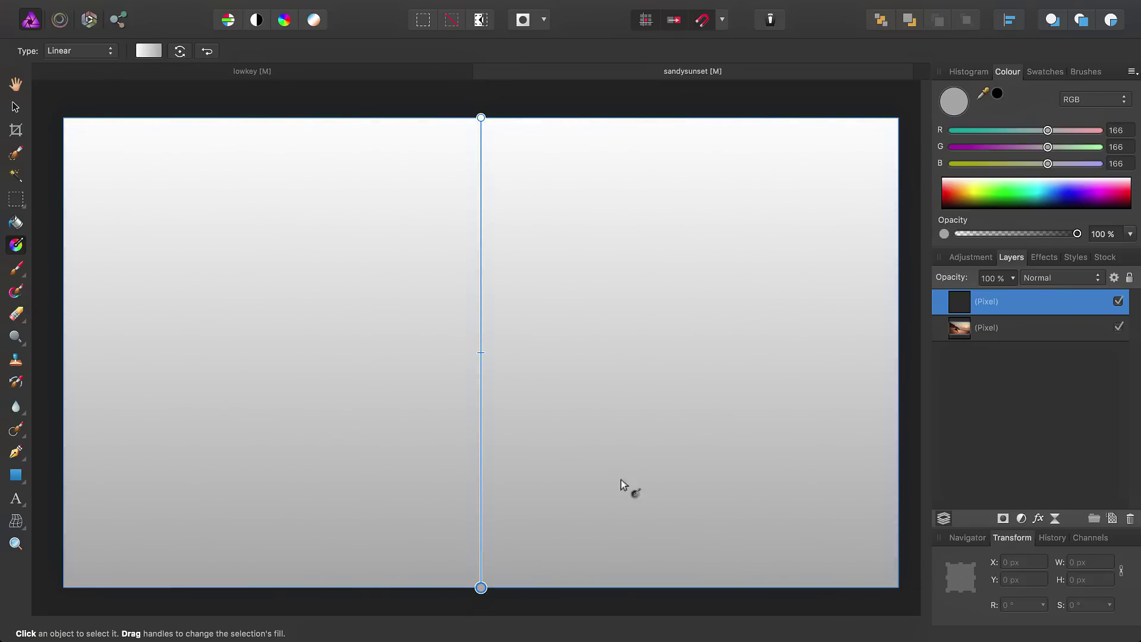
left_click(1093, 283)
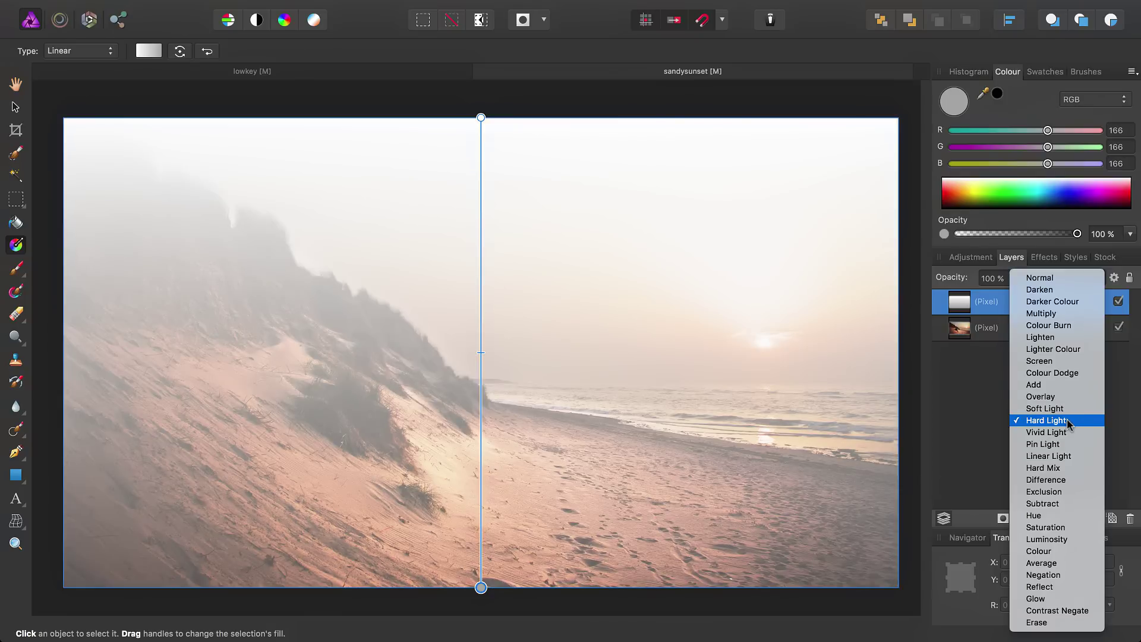
left_click(1068, 422)
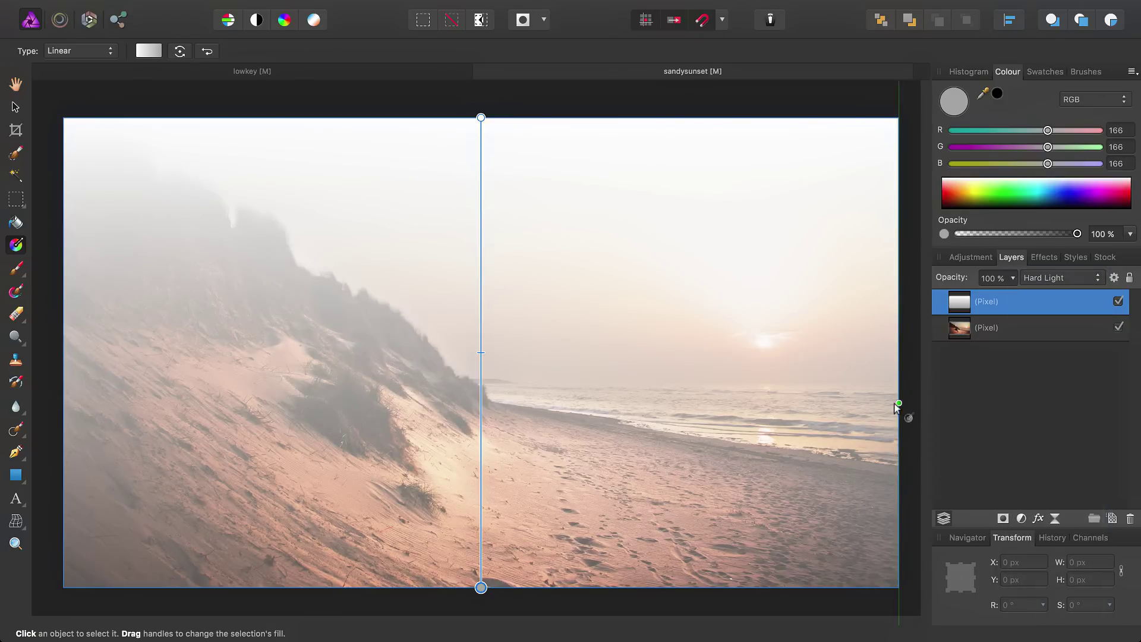
Set the gradient layer's source blend range so its darkest end fades out to 0%
left_click(1114, 278)
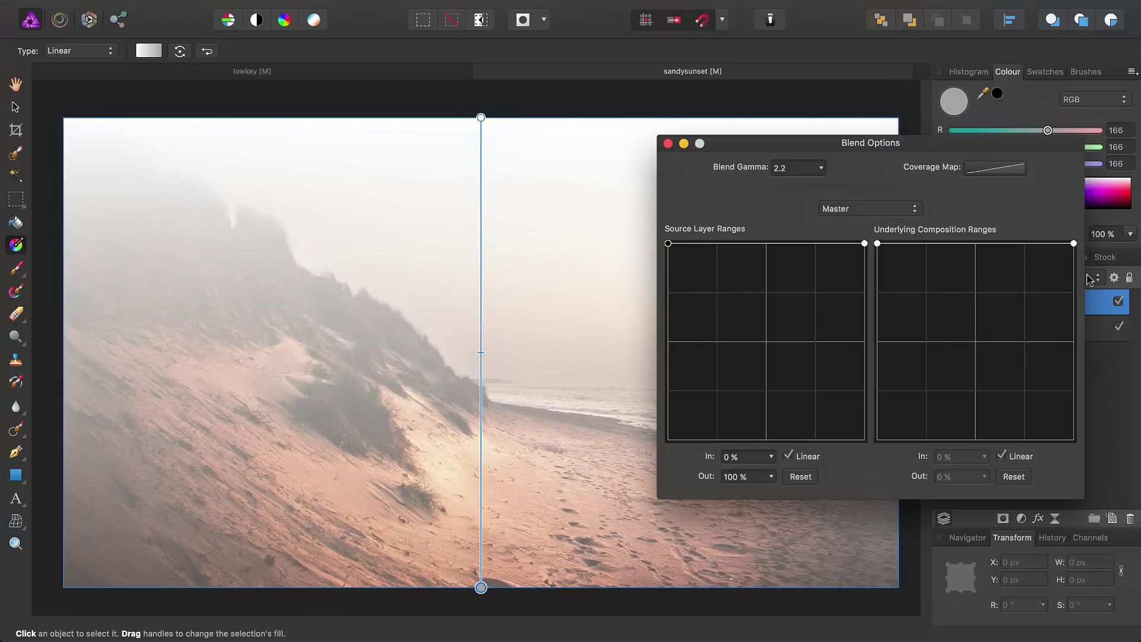
left_click_drag(668, 245, 647, 443)
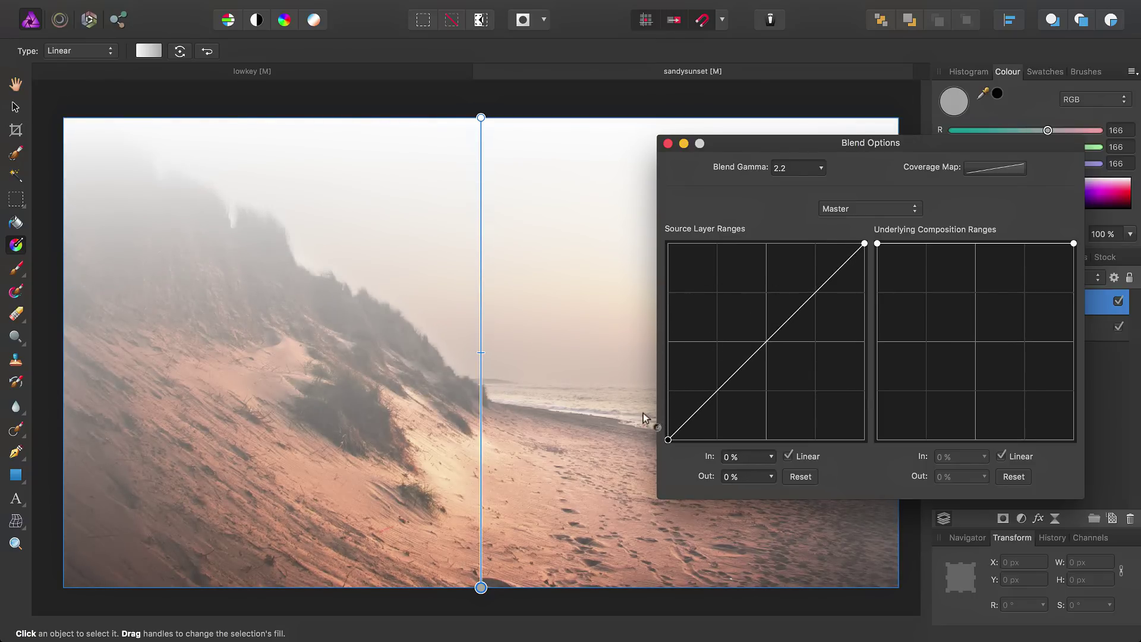
left_click(668, 143)
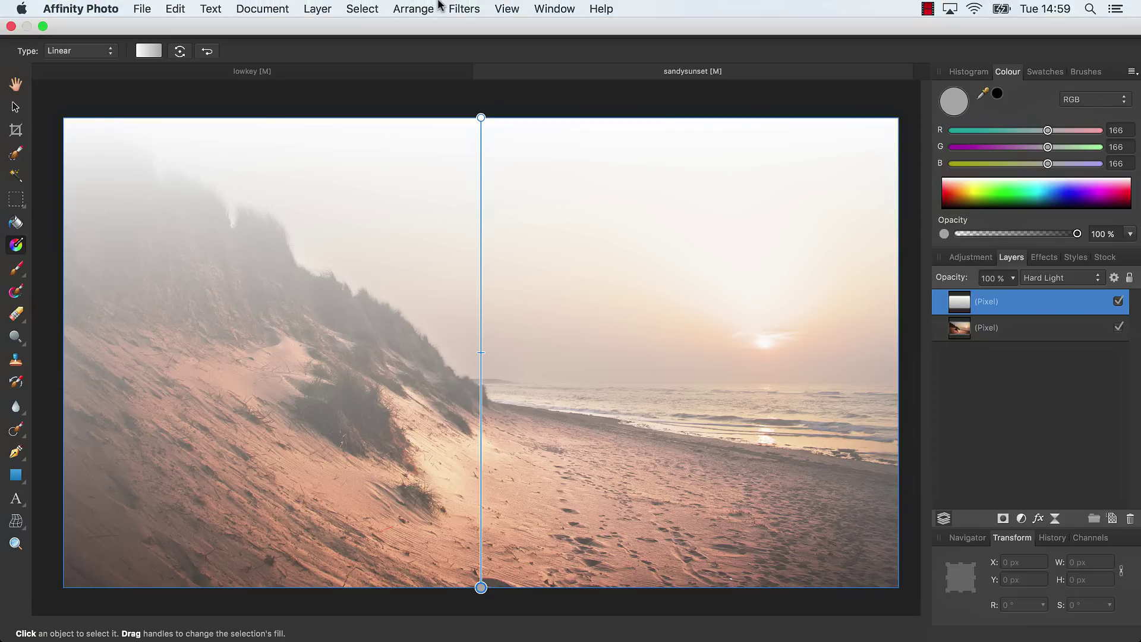
Add a Curves adjustment with an S-shaped master curve, deepening shadows and lifting highlights on the beach
left_click(317, 8)
mouse_move(475, 148)
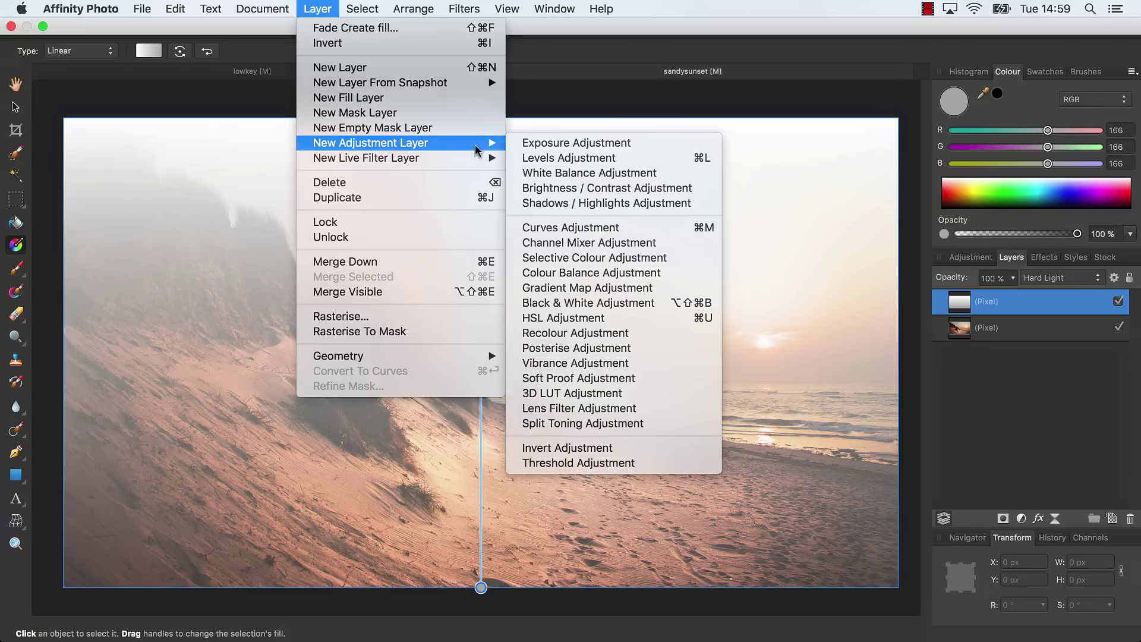
left_click(579, 227)
left_click_drag(843, 295, 866, 315)
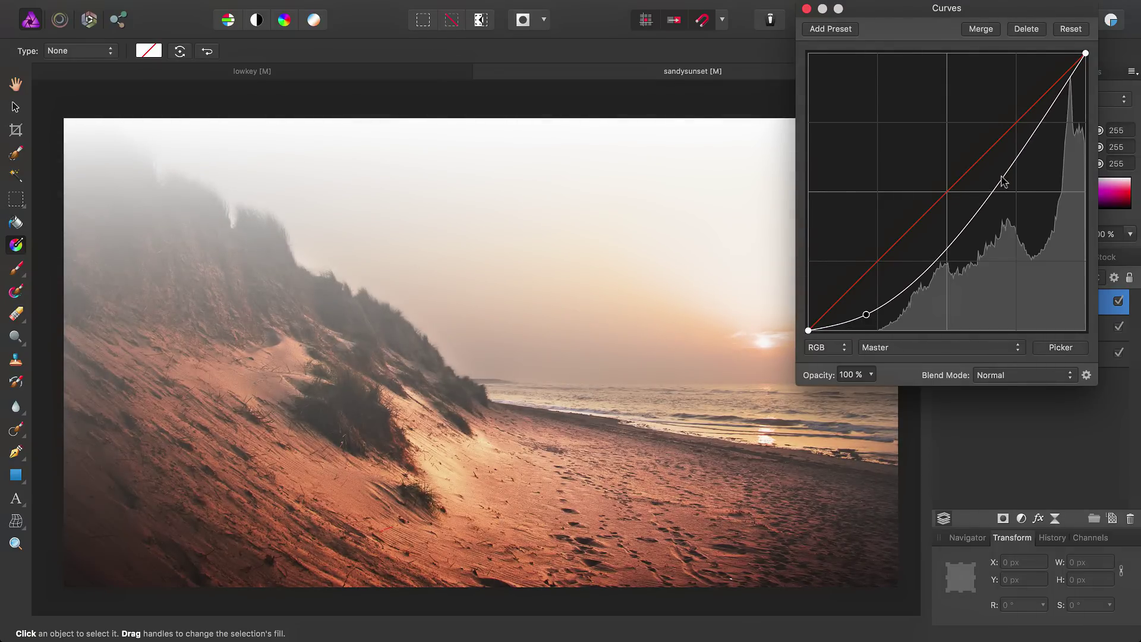
left_click_drag(1000, 184, 1038, 106)
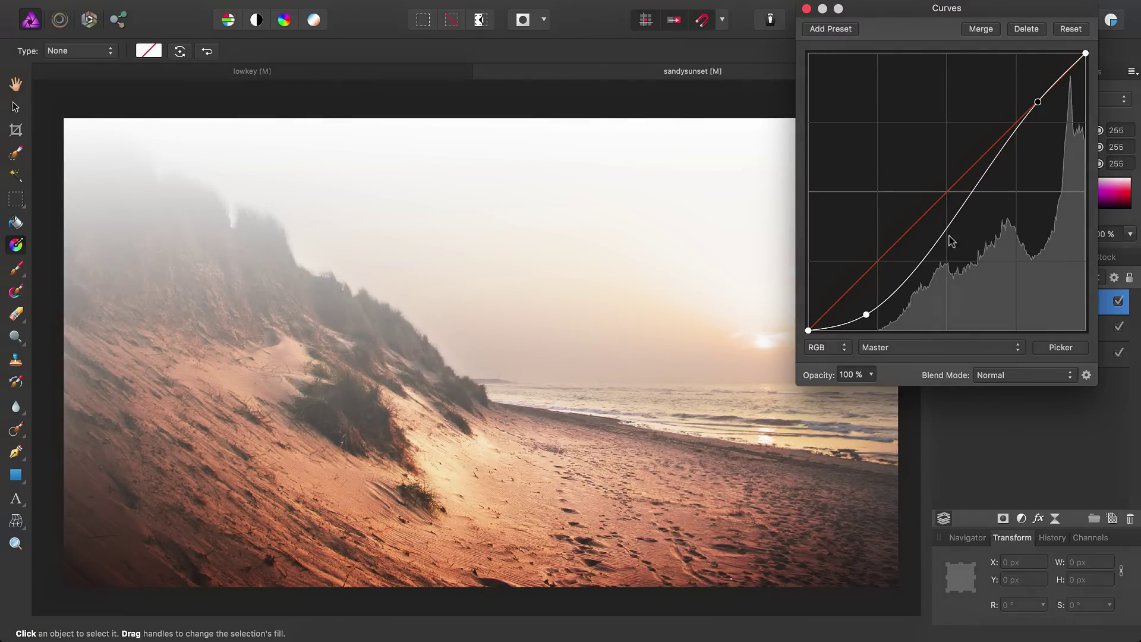
left_click_drag(866, 314, 889, 318)
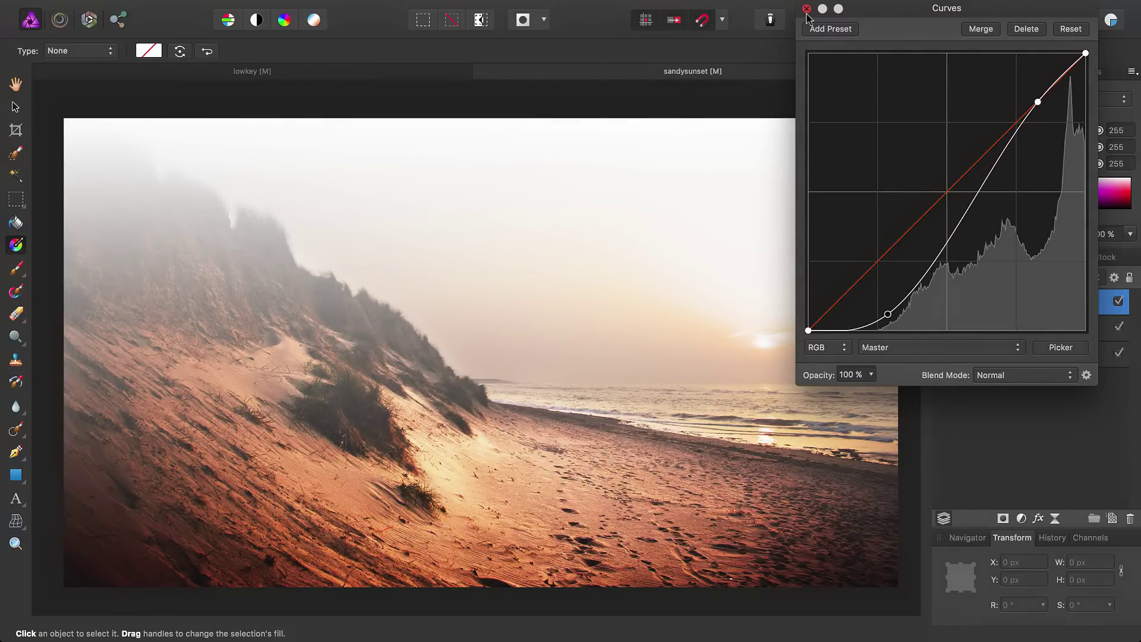
left_click(807, 8)
key("h")
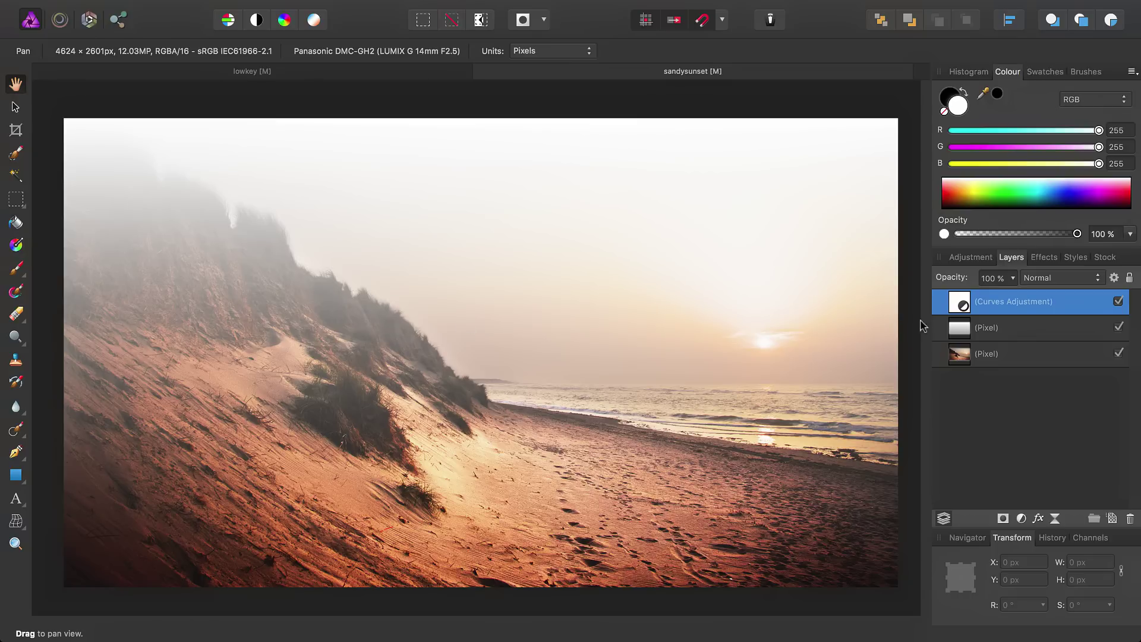
left_click(1022, 330, "shift")
left_click(1118, 302)
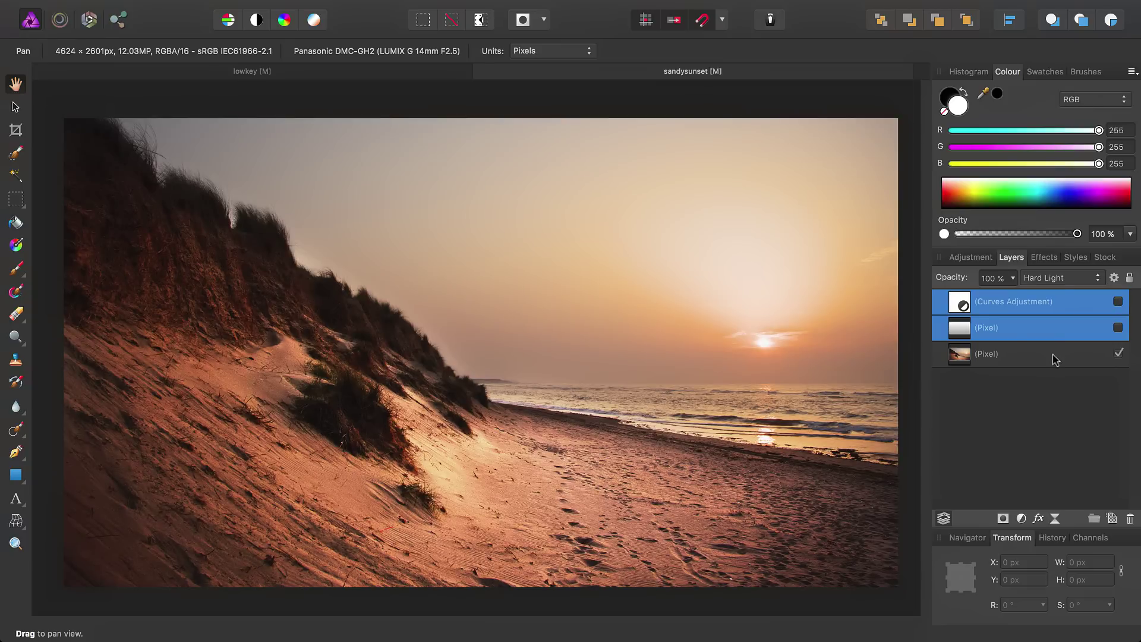
left_click(1118, 303)
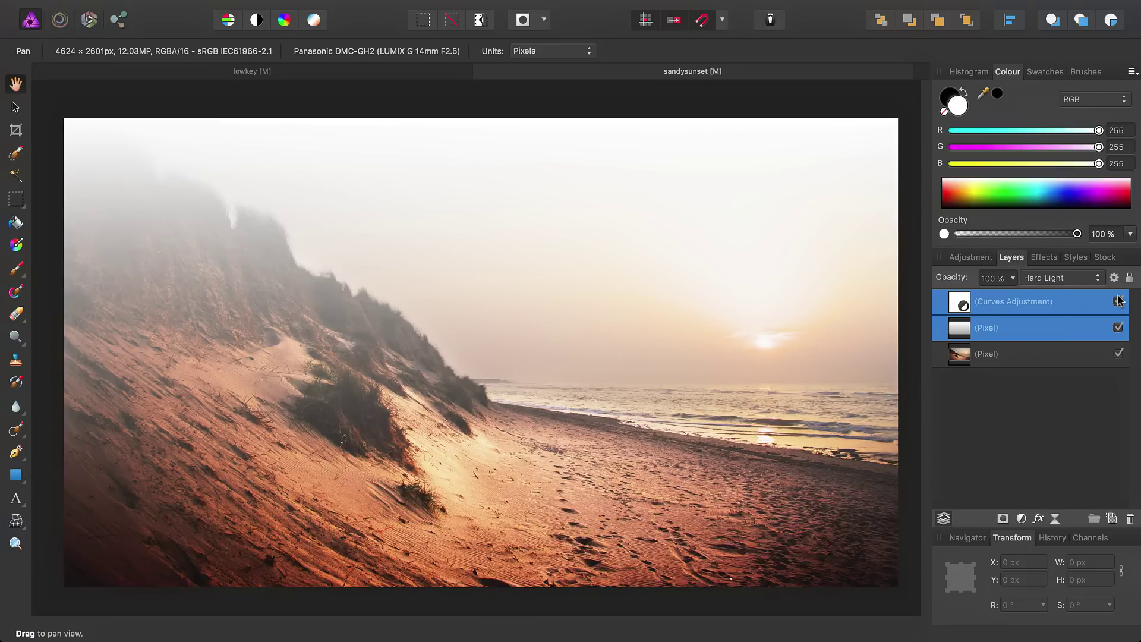